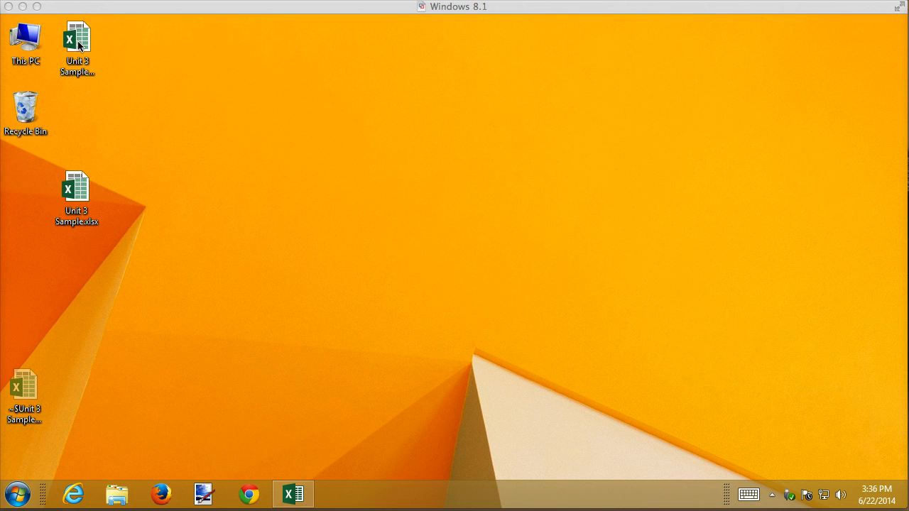
Switch to the Unit 3 Sample Done.xlsx workbook in Excel and select a Department cell in the Faculty Data table
left_click(297, 497)
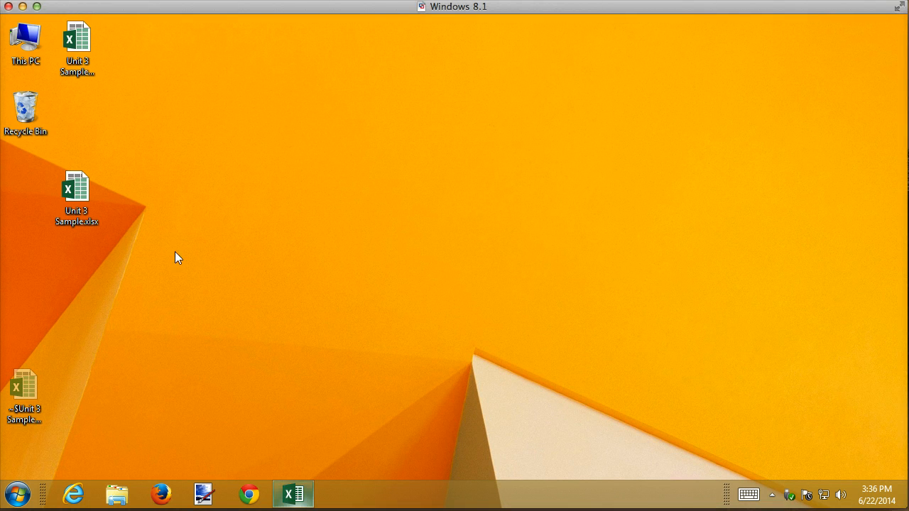
mouse_move(287, 470)
left_click(302, 436)
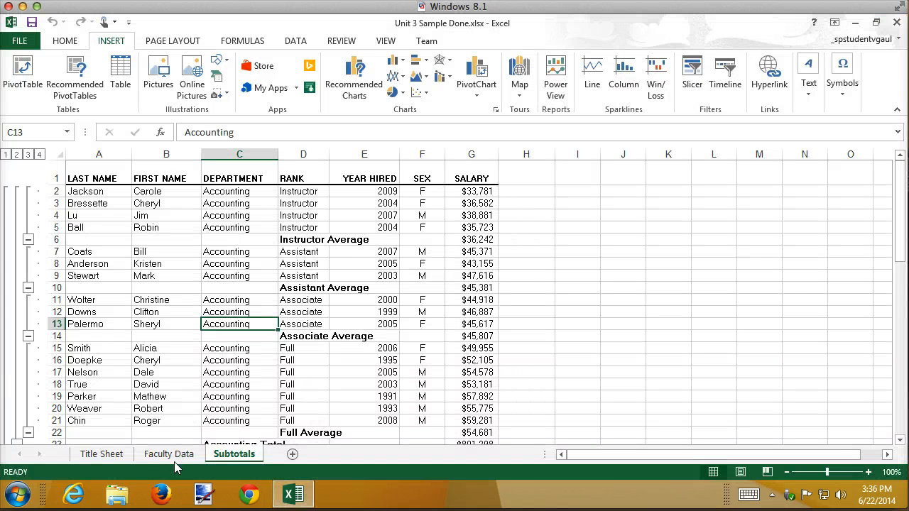
left_click(170, 455)
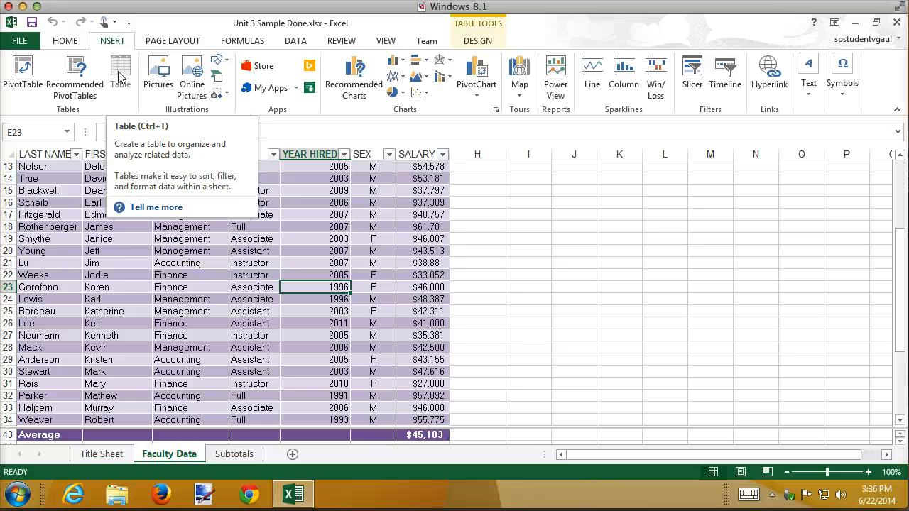
left_click(184, 311)
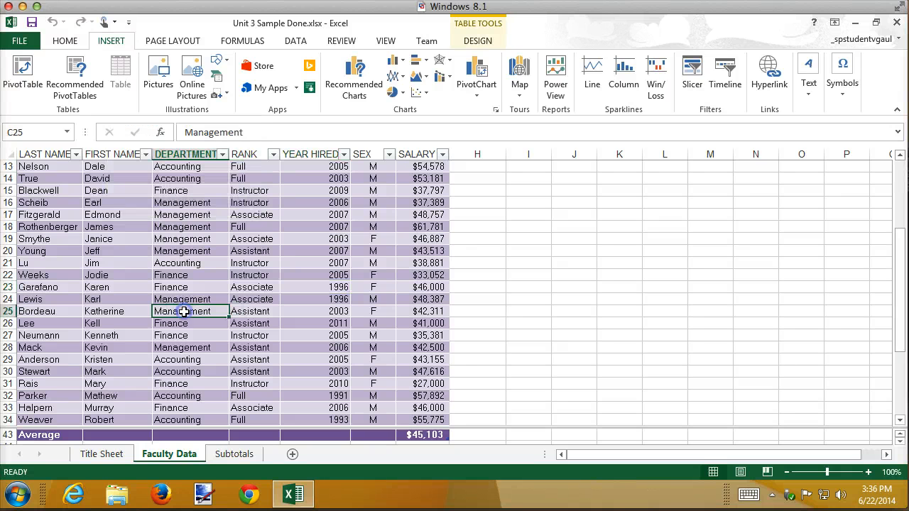
Try to create a PivotTable on a new worksheet from the Subtotals sheet's range A1:G59
left_click(235, 454)
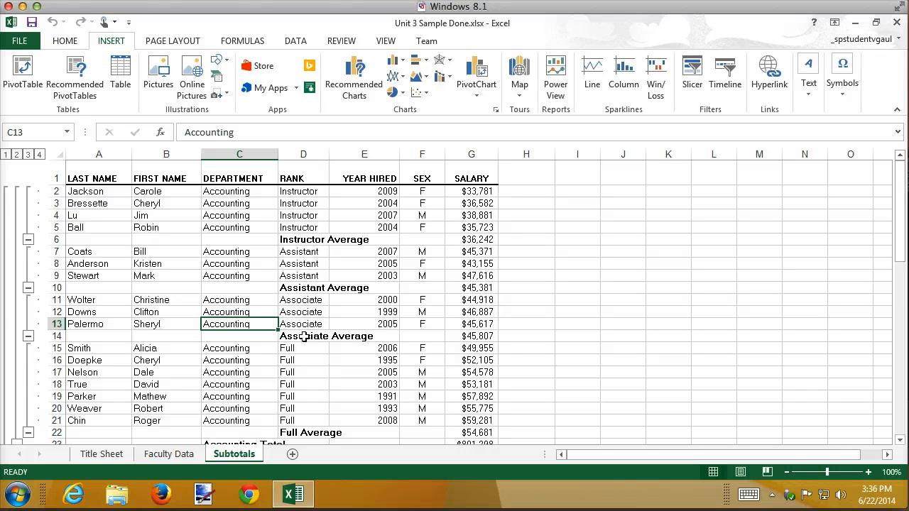
left_click(27, 80)
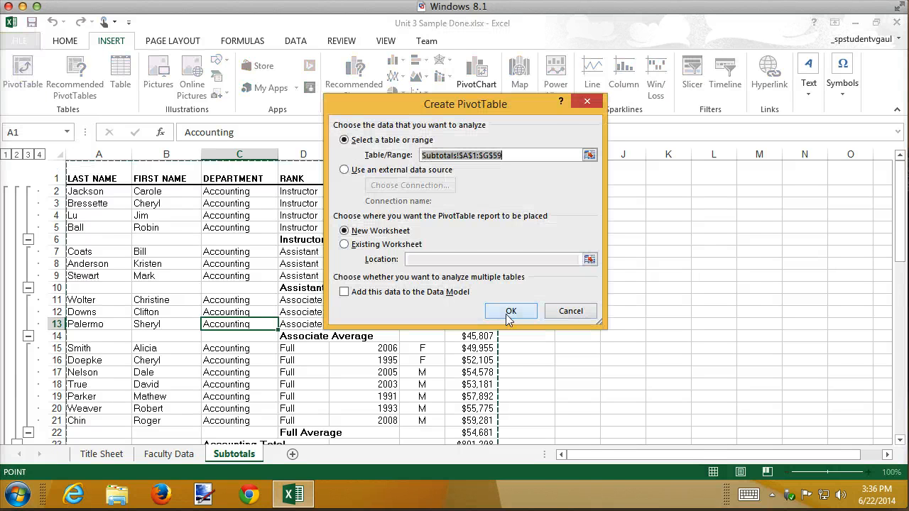
left_click(511, 311)
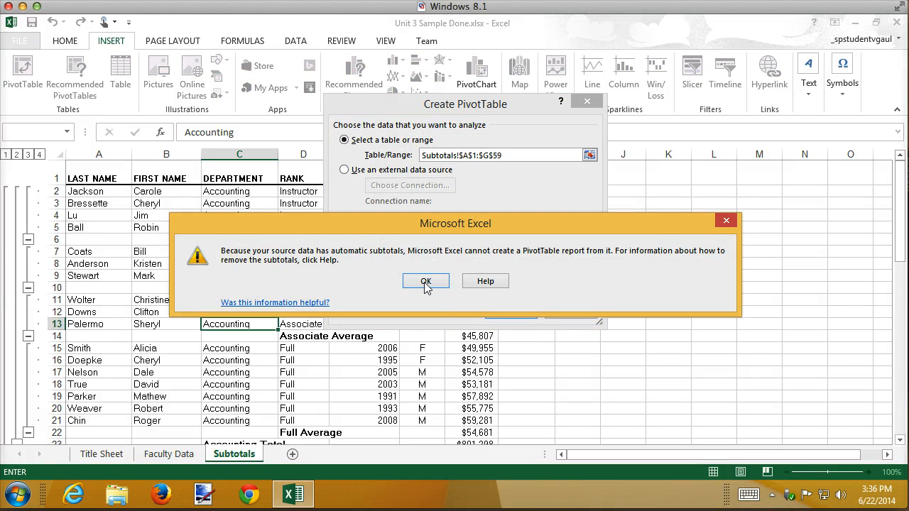
left_click(426, 281)
left_click(570, 311)
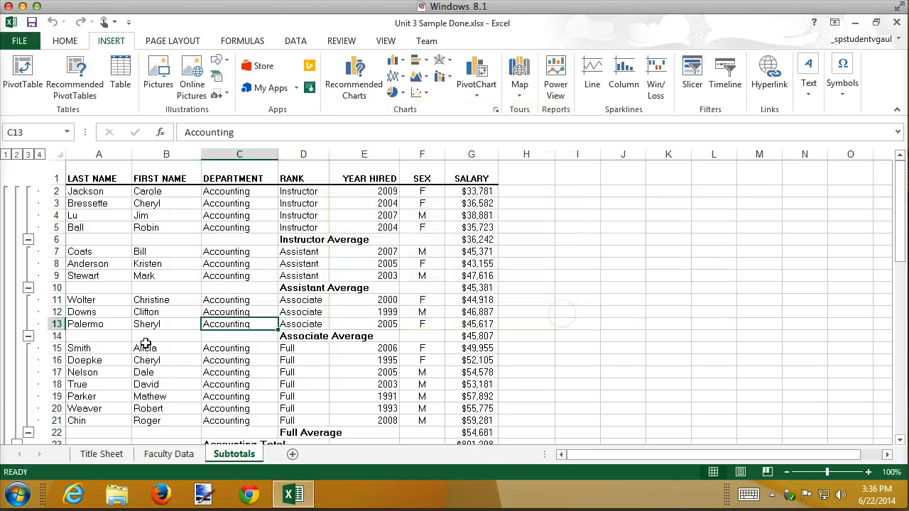
Create a PivotTable on a new worksheet from the Salaries table on the Faculty Data sheet
left_click(168, 455)
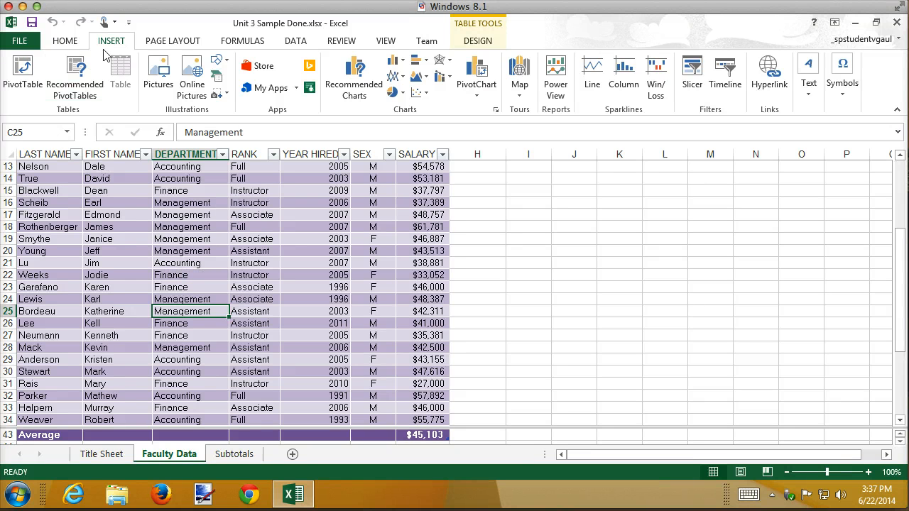
left_click(28, 84)
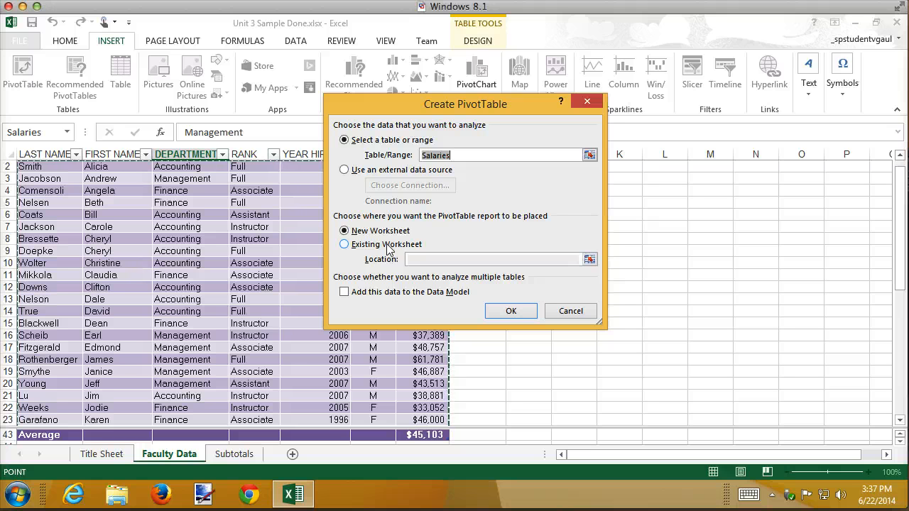
left_click(511, 311)
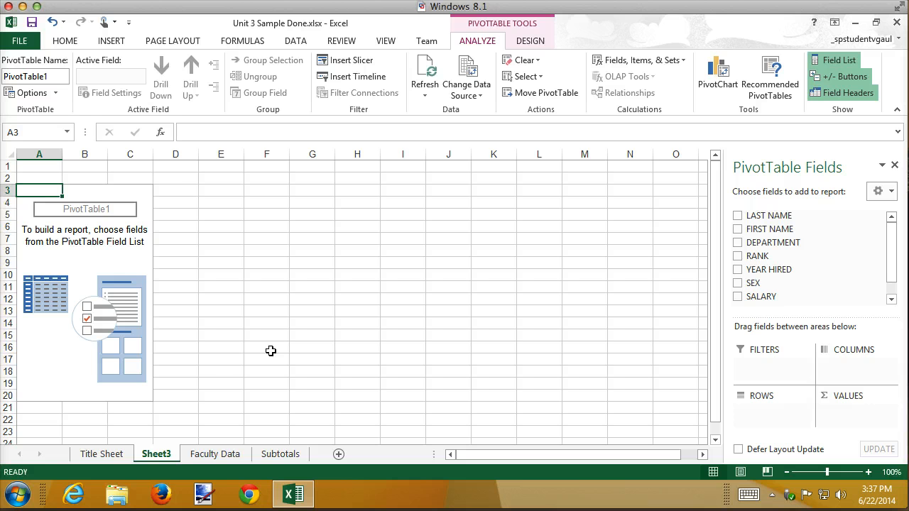
Rename the new PivotTable sheet as Salaries and move it to the end, after the Subtotals sheet
double_click(156, 453)
type("Sa")
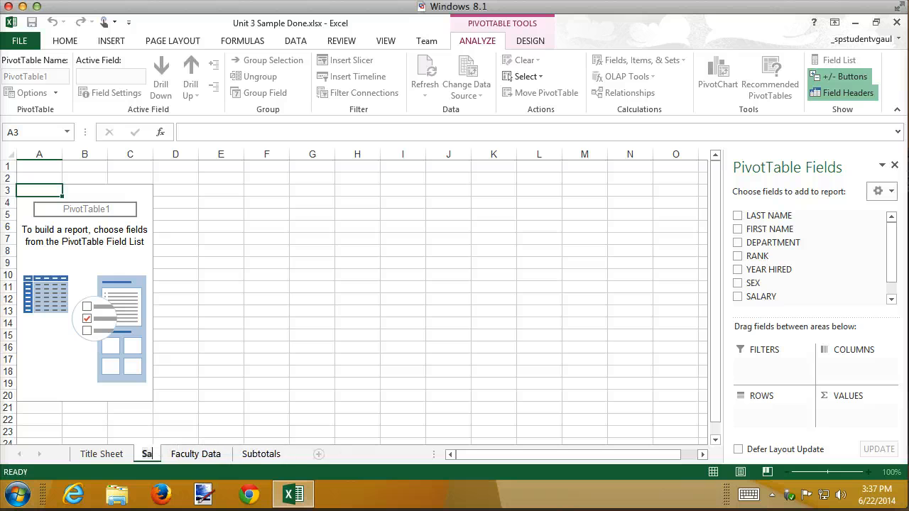
type("laries")
key("Return")
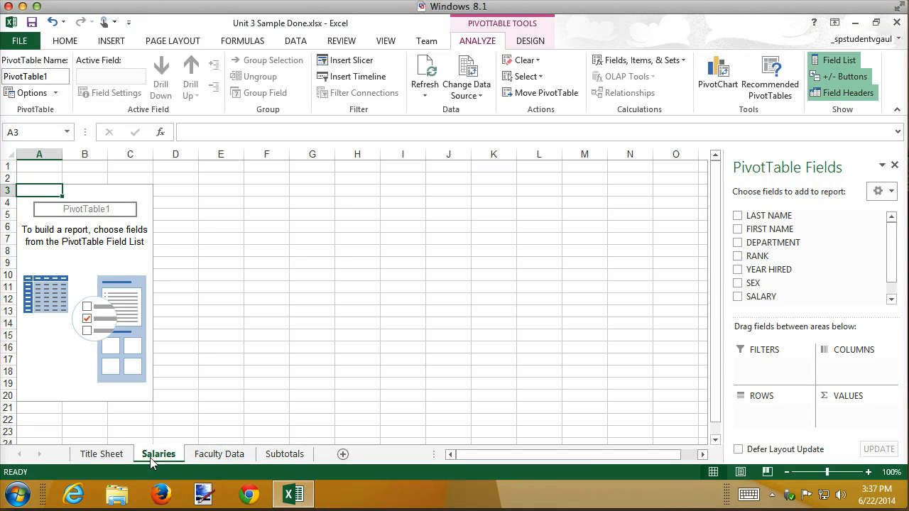
left_click_drag(152, 462, 290, 462)
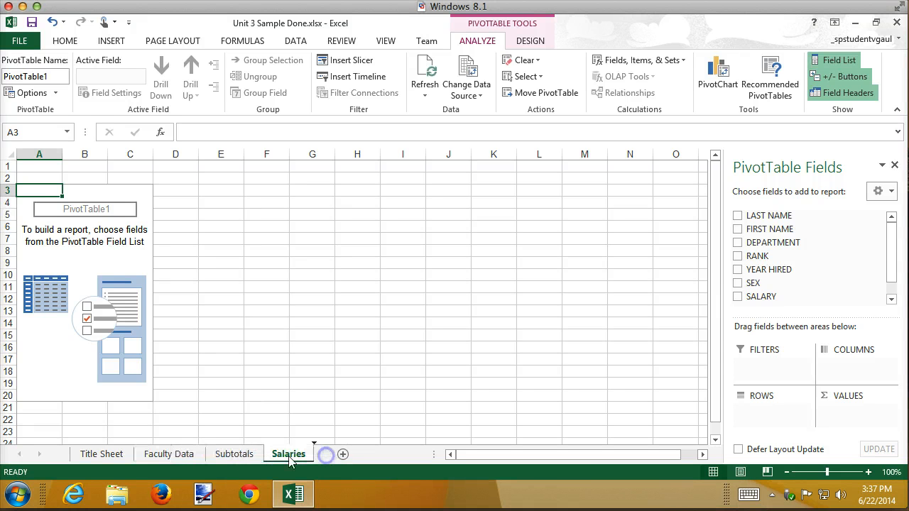
Name the PivotTable Salaries
left_click(35, 77)
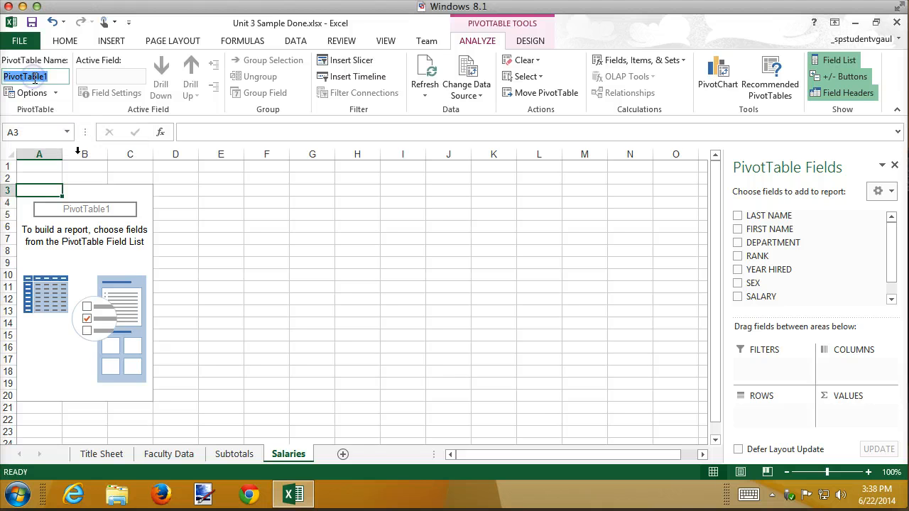
type("S")
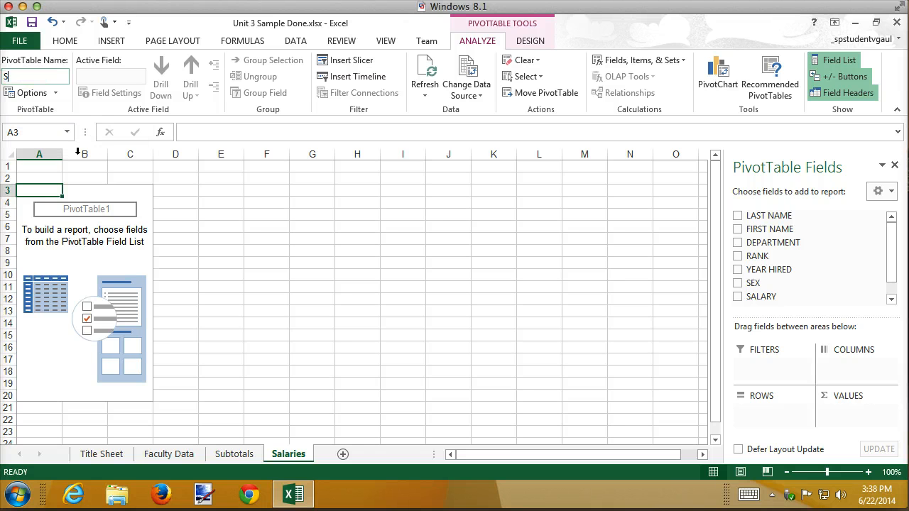
type("alaries")
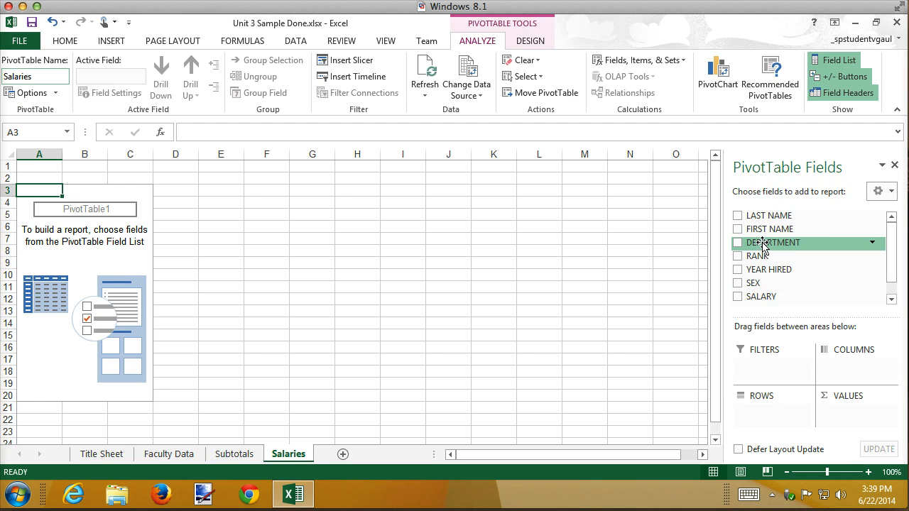
Lay out the PivotTable with DEPARTMENT as rows, SEX as columns and SALARY as values
left_click_drag(763, 245, 762, 400)
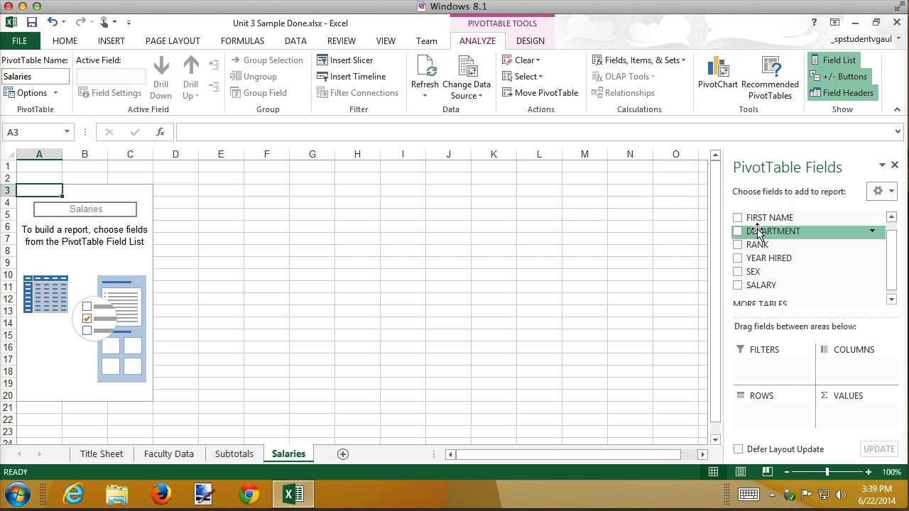
left_click_drag(769, 231, 765, 405)
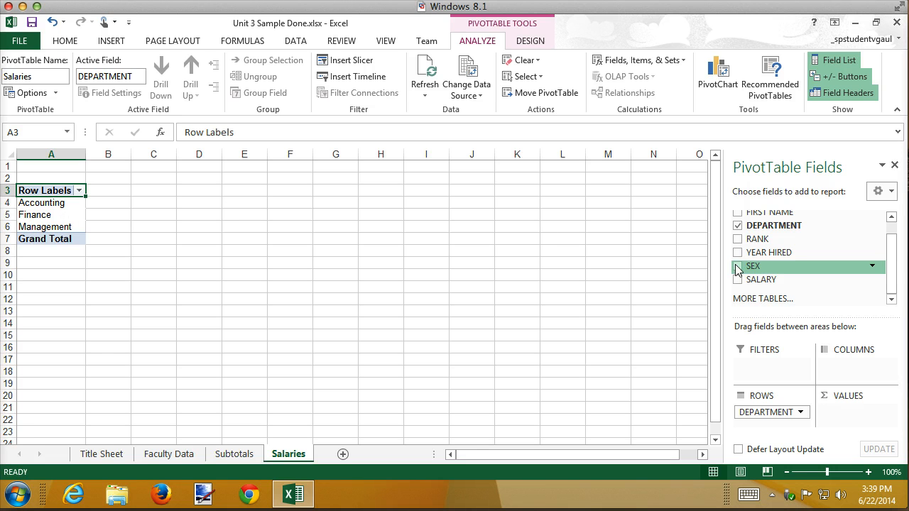
left_click_drag(749, 266, 847, 368)
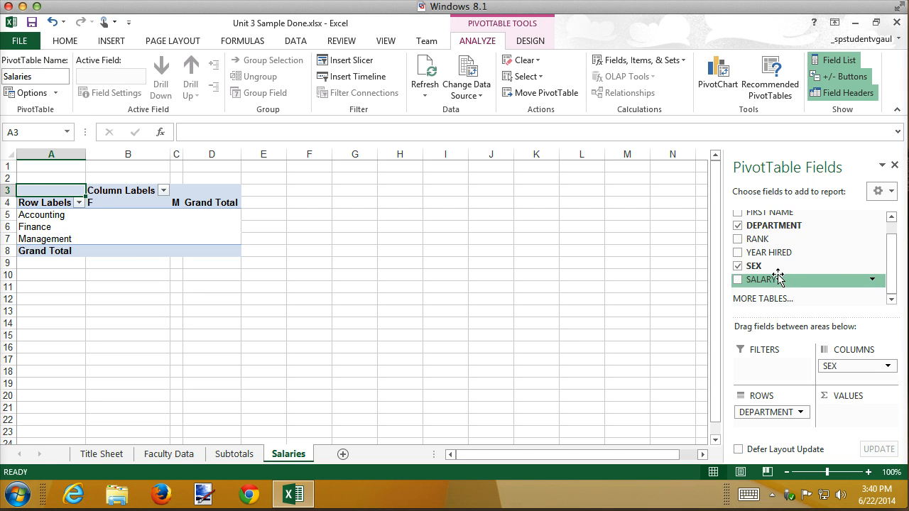
left_click_drag(763, 281, 842, 412)
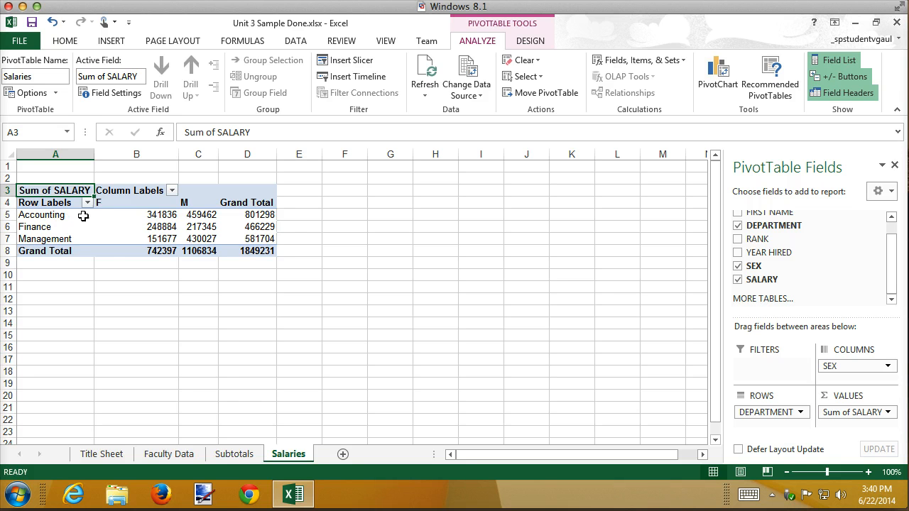
Try swapping the PivotTable layout to SEX in rows and DEPARTMENT in columns, and undo the swap
mouse_move(123, 215)
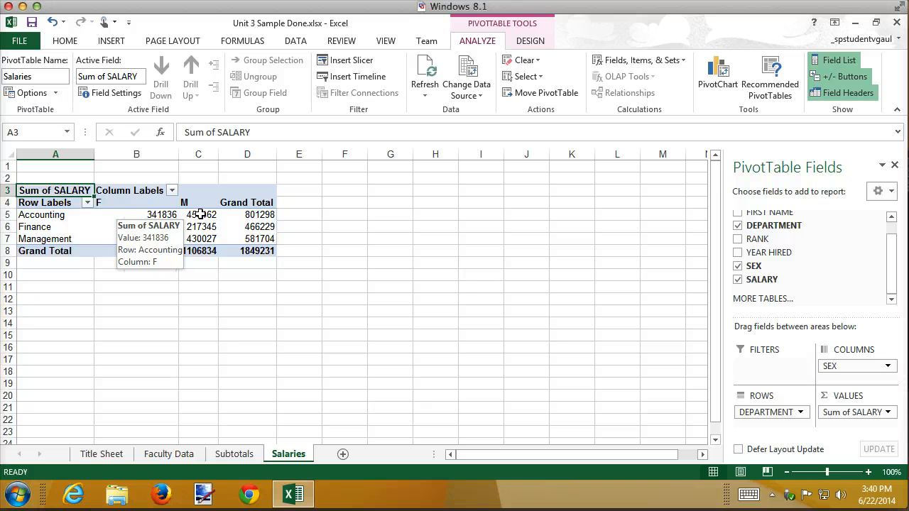
mouse_move(190, 216)
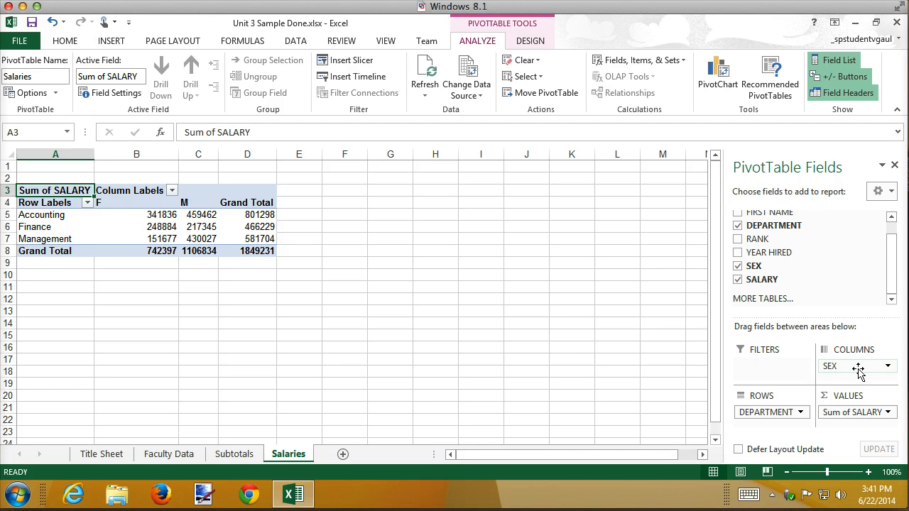
mouse_move(860, 368)
left_mouse_down()
mouse_move(773, 415)
mouse_move(822, 395)
mouse_move(849, 367)
left_mouse_up()
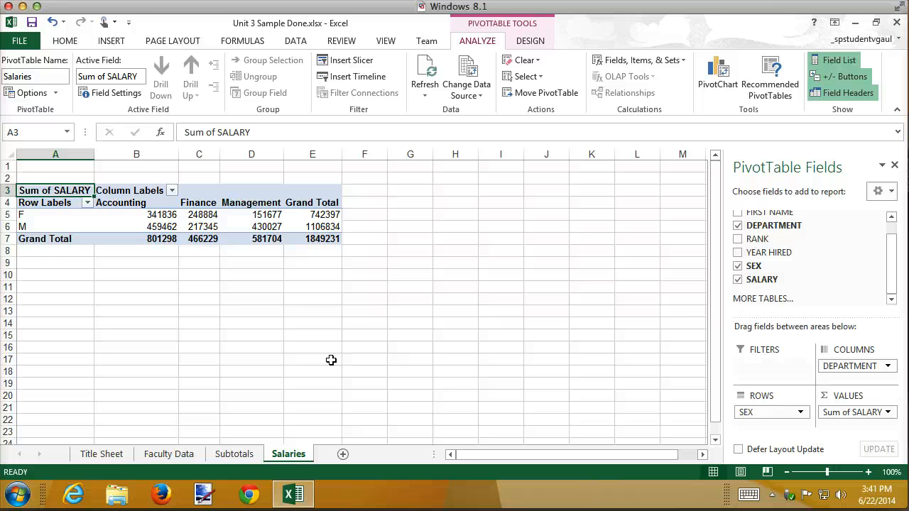
key("ctrl+z")
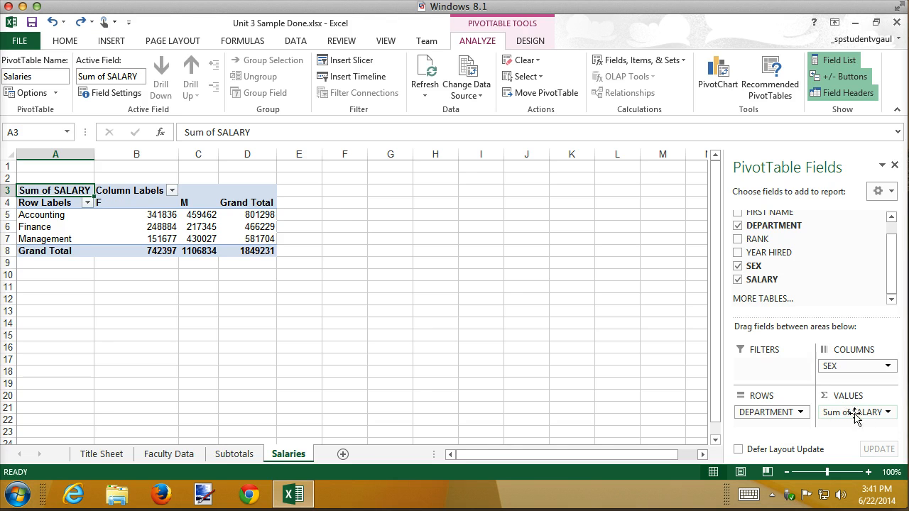
Summarize the PivotTable's SALARY value field by Average instead of Sum
left_click(888, 413)
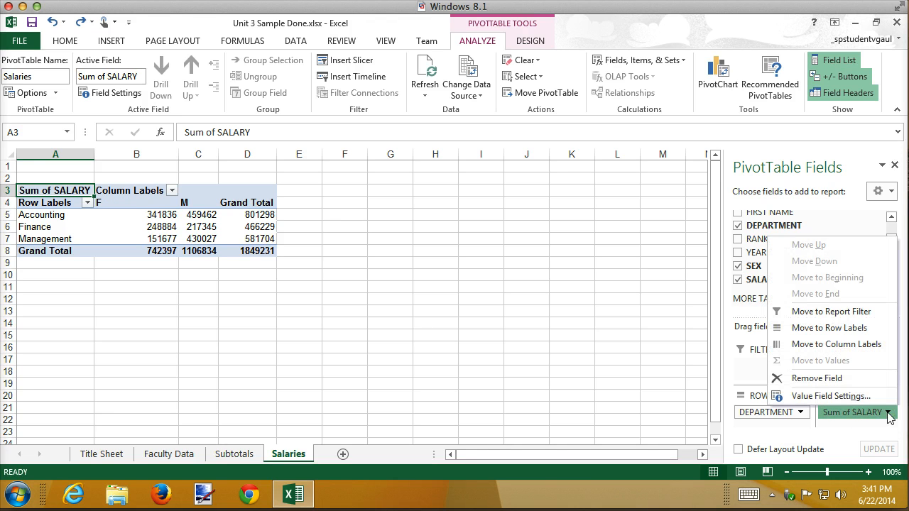
left_click(831, 396)
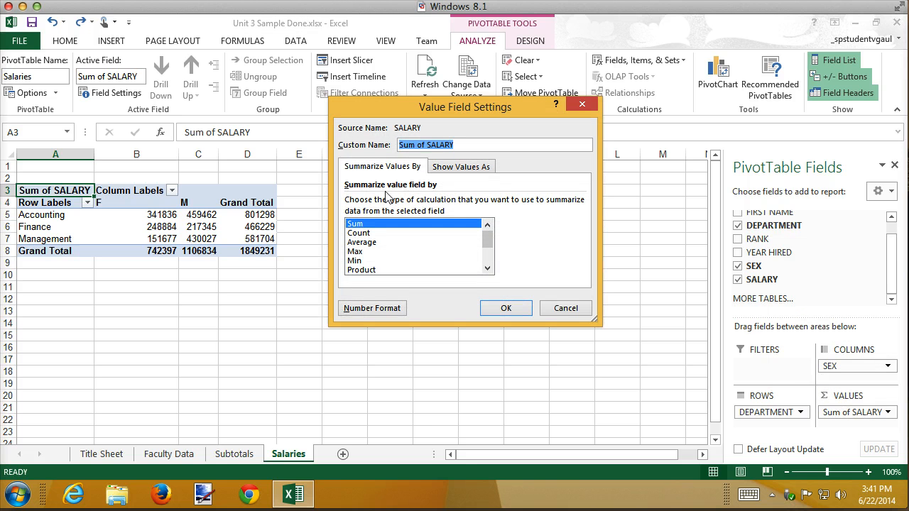
left_click(361, 242)
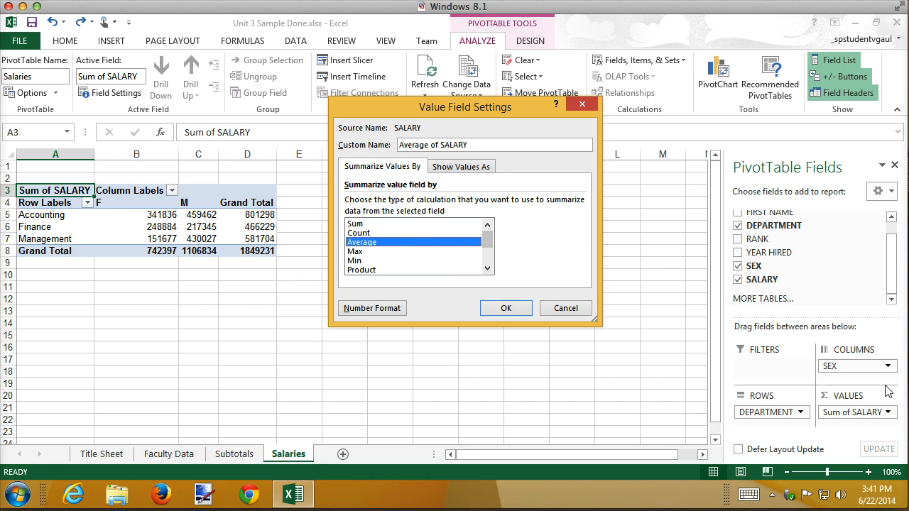
left_click(502, 308)
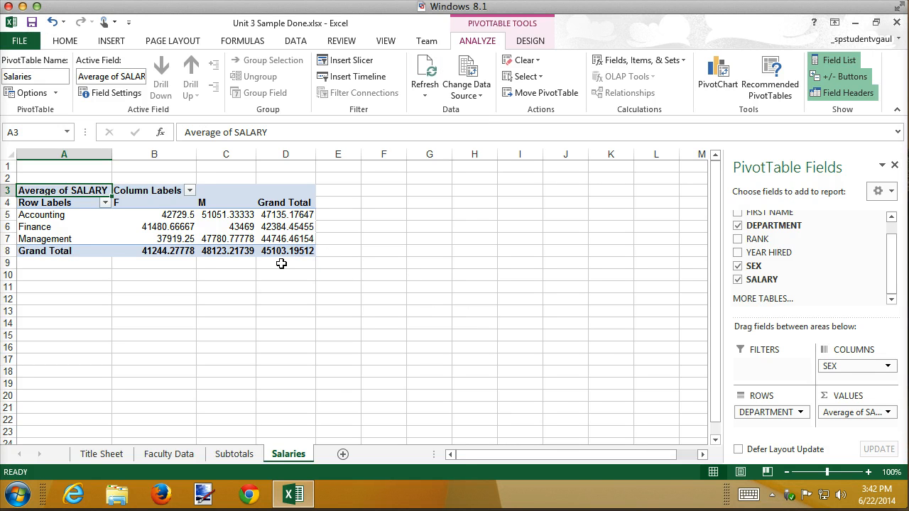
Format the Average of SALARY value field as Number with 2 decimal places and a 1000 separator
left_click(889, 413)
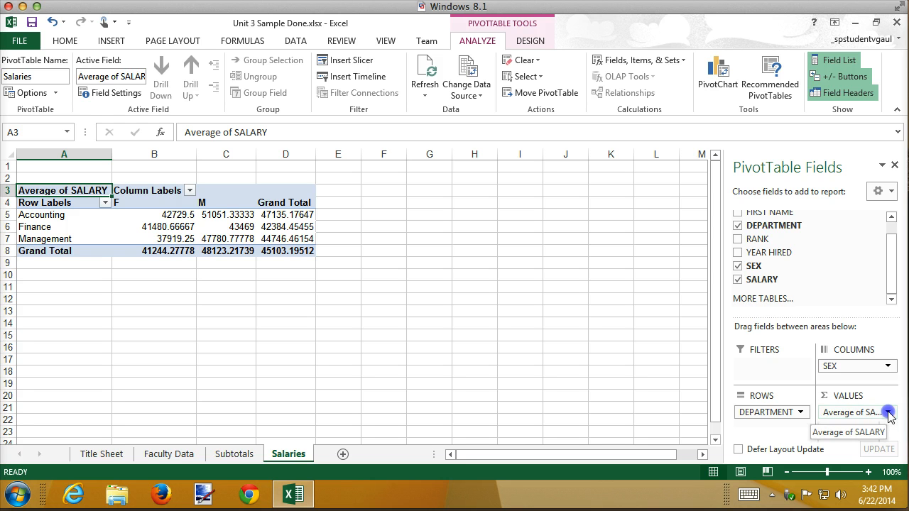
left_click(846, 395)
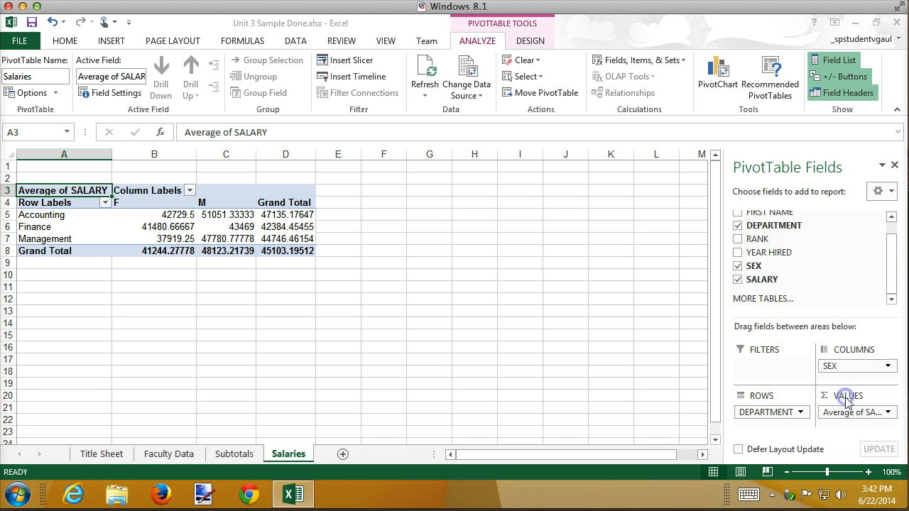
left_click(377, 308)
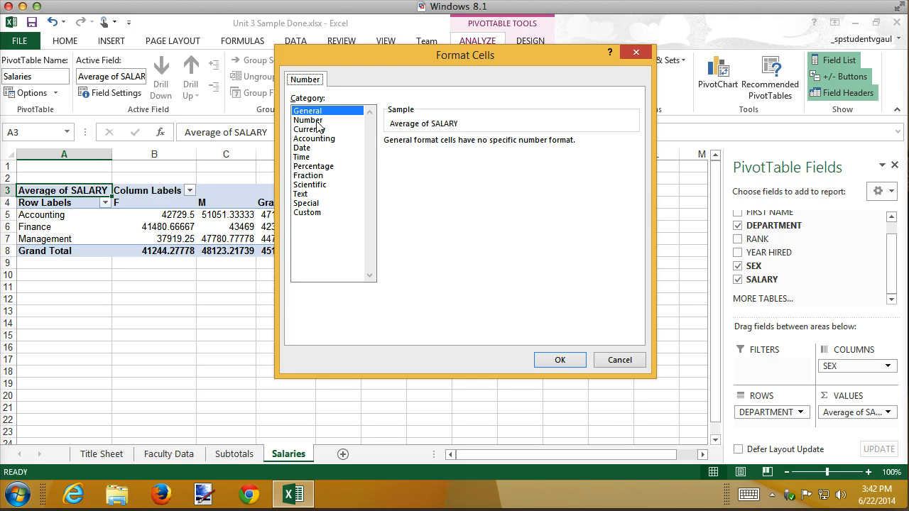
left_click(312, 120)
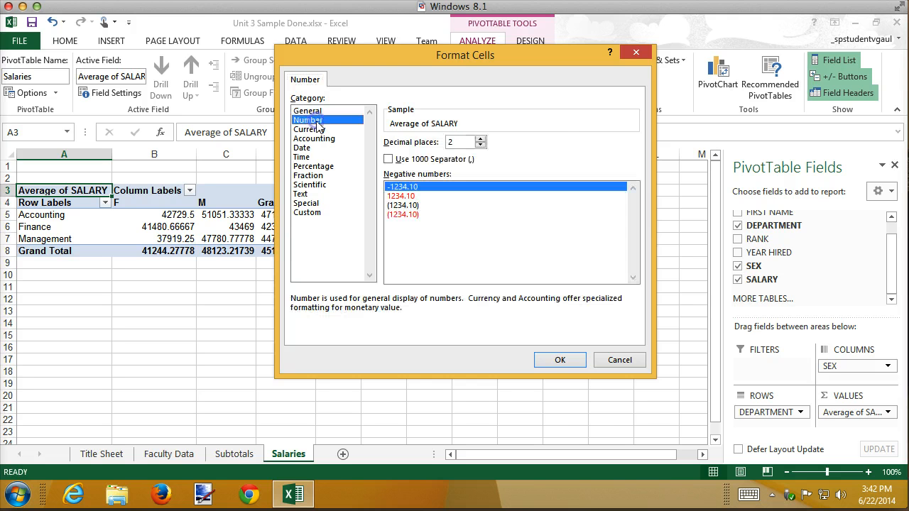
left_click(388, 159)
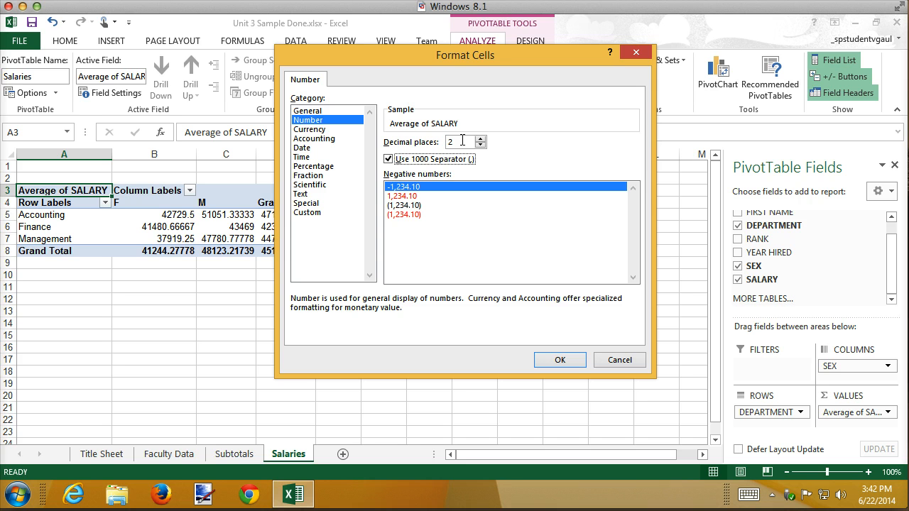
left_click(560, 360)
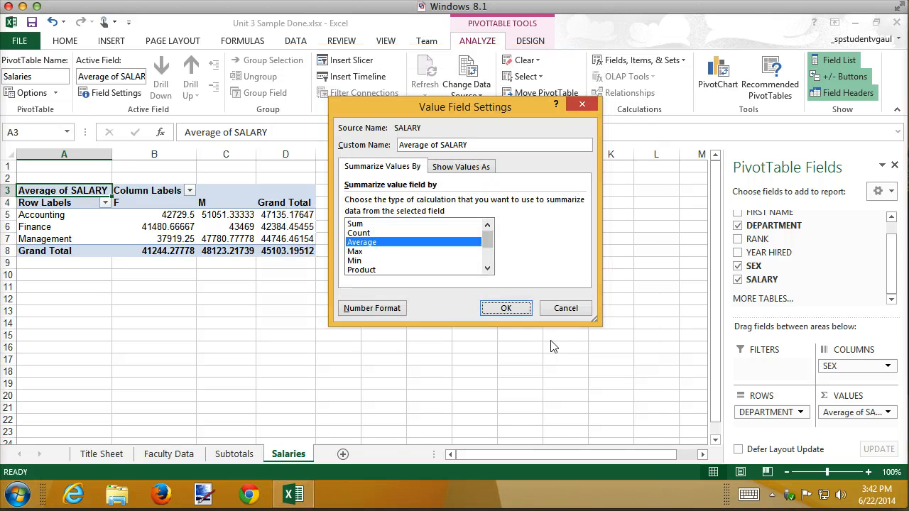
left_click(515, 306)
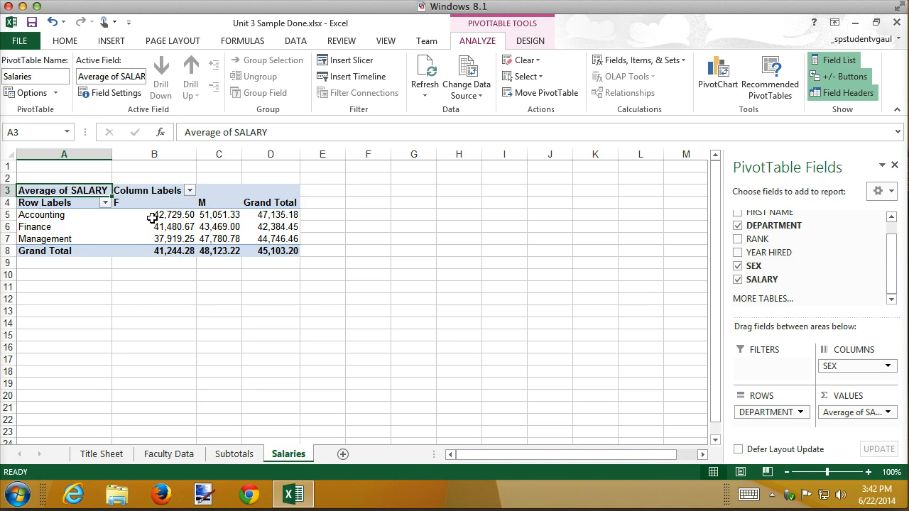
Add the RANK field to the PivotTable rows, nested below DEPARTMENT
mouse_move(151, 214)
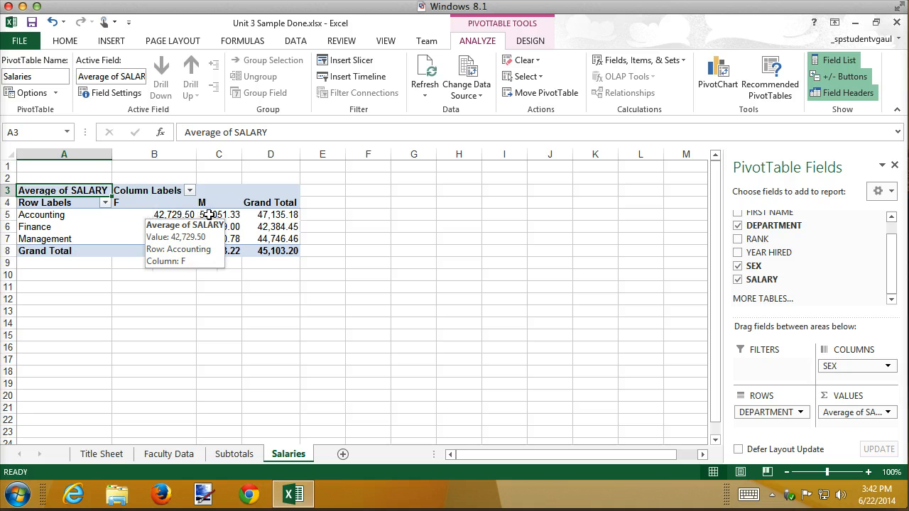
mouse_move(210, 215)
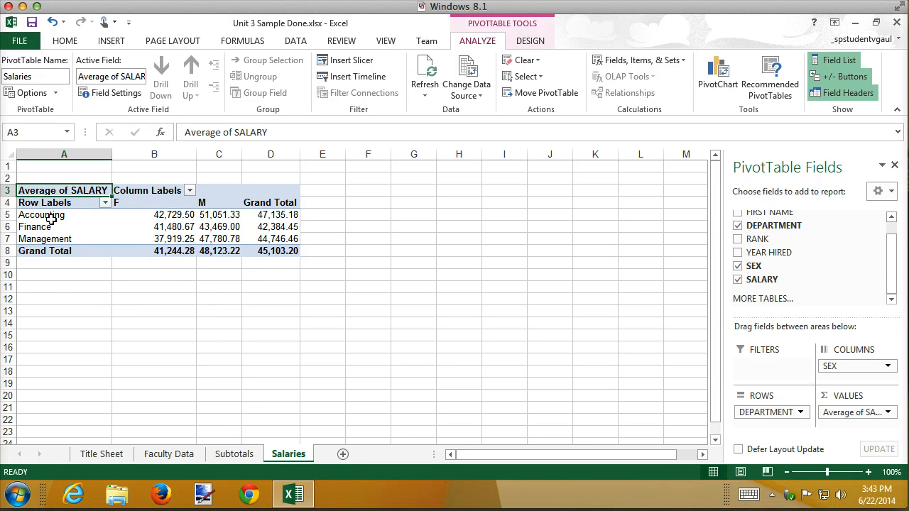
mouse_move(143, 233)
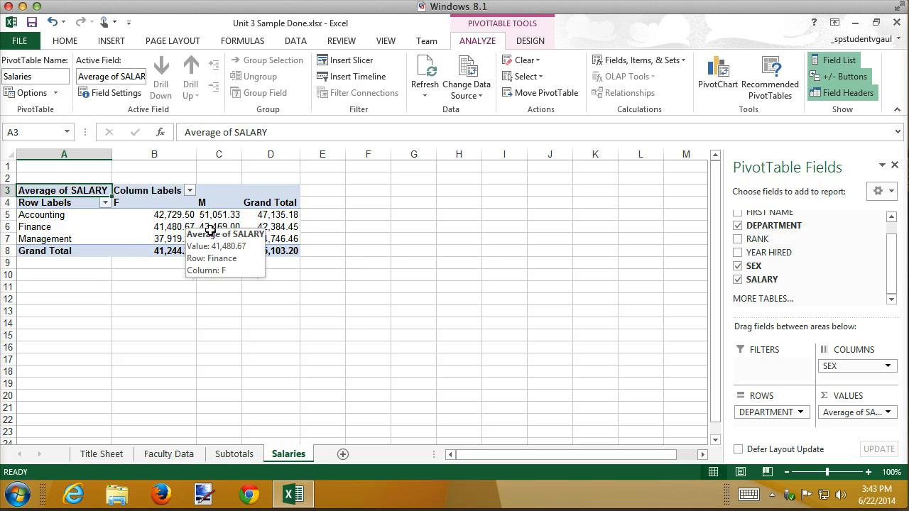
mouse_move(233, 226)
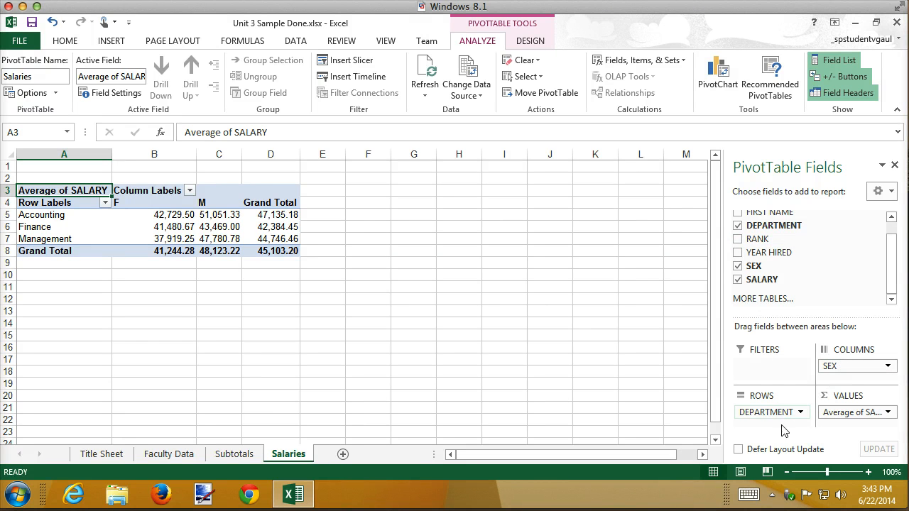
left_click_drag(758, 244, 772, 427)
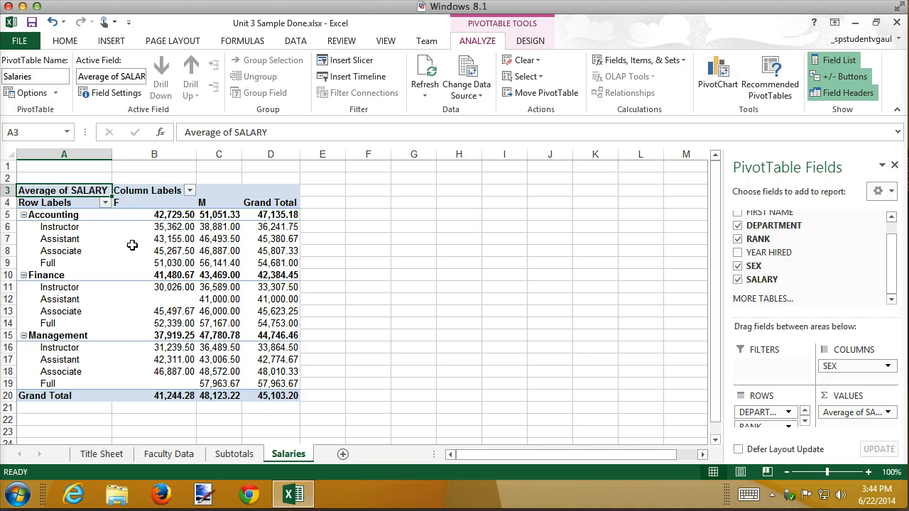
Collapse the Accounting, Finance and Management groups in the PivotTable and expand all three again
left_click(24, 215)
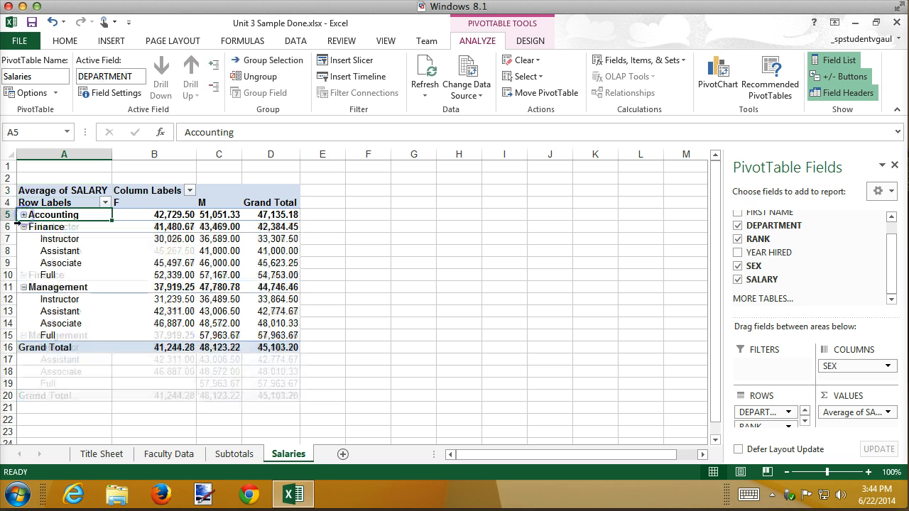
left_click(24, 227)
left_click(23, 239)
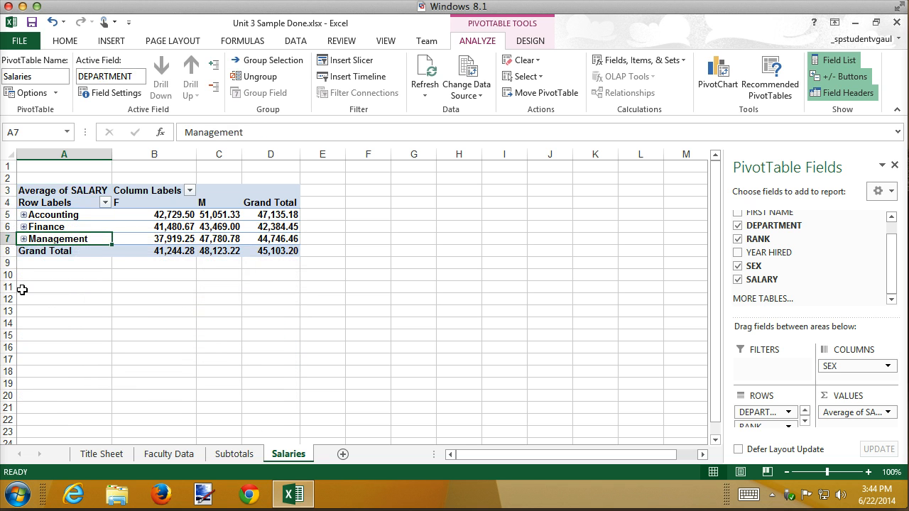
left_click(23, 238)
left_click(23, 227)
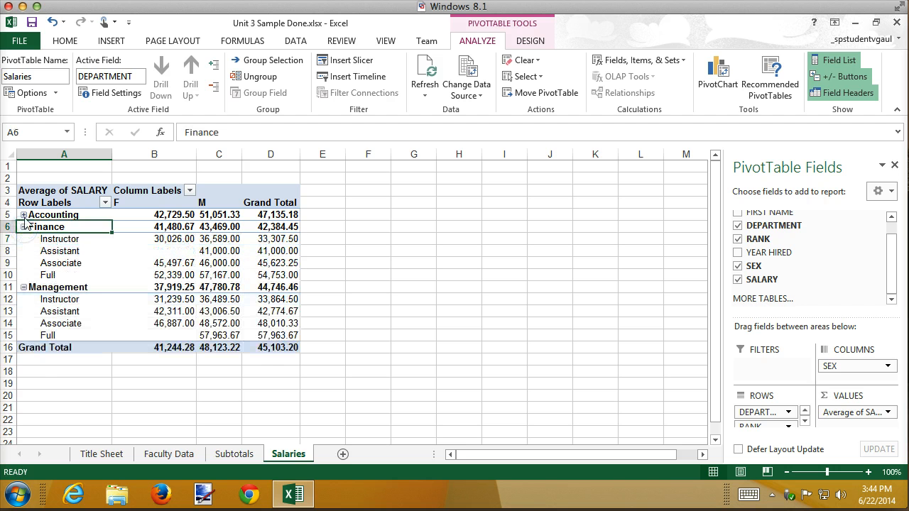
left_click(23, 215)
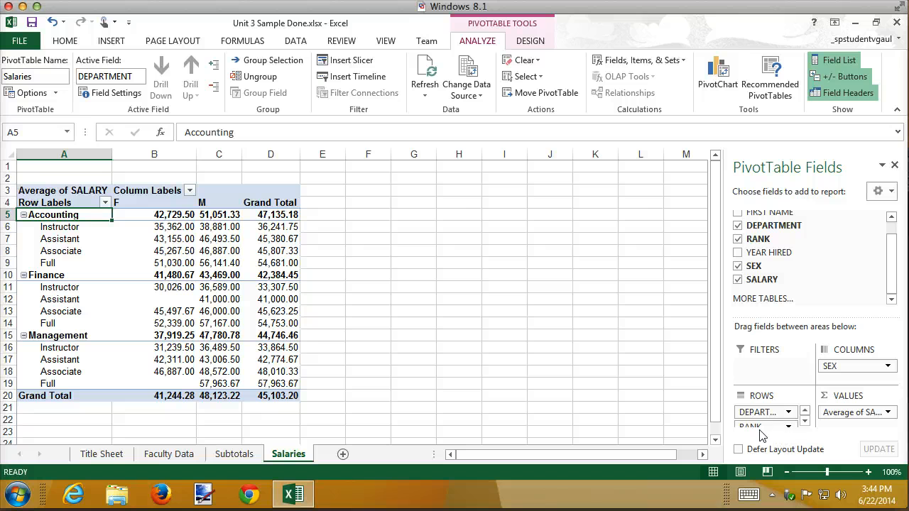
Try moving RANK from the rows to the columns above SEX, and undo the move
left_click_drag(759, 426, 851, 361)
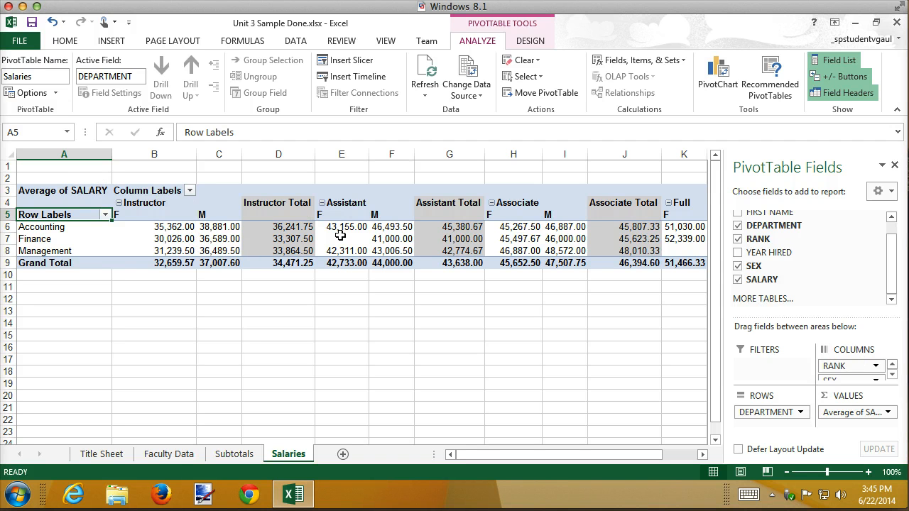
mouse_move(341, 245)
mouse_move(614, 241)
key("ctrl+z")
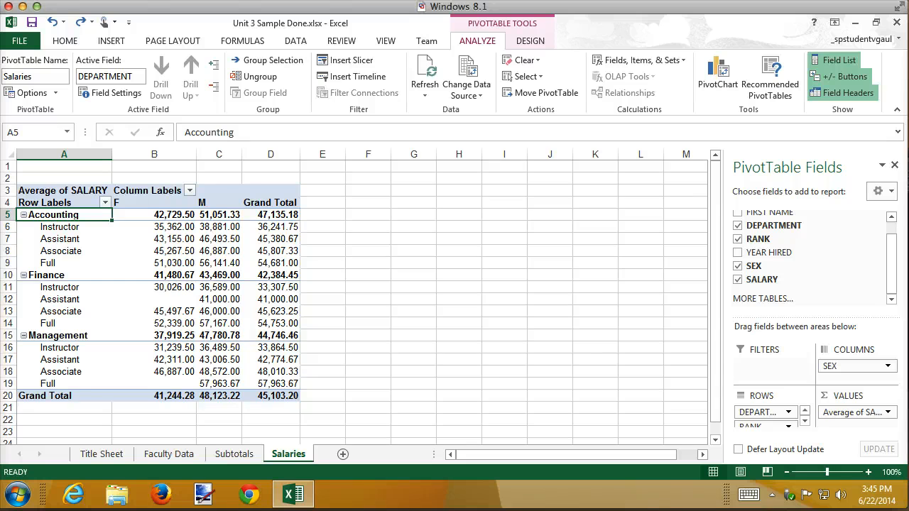
Try SEX as a row field, first below and then above DEPARTMENT, and return it to the columns
mouse_move(173, 351)
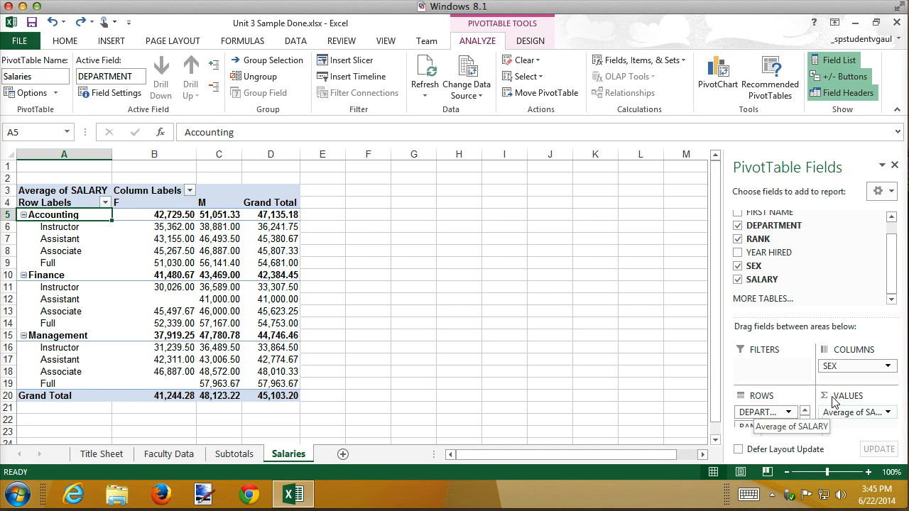
left_click(840, 368)
left_click_drag(841, 368, 781, 425)
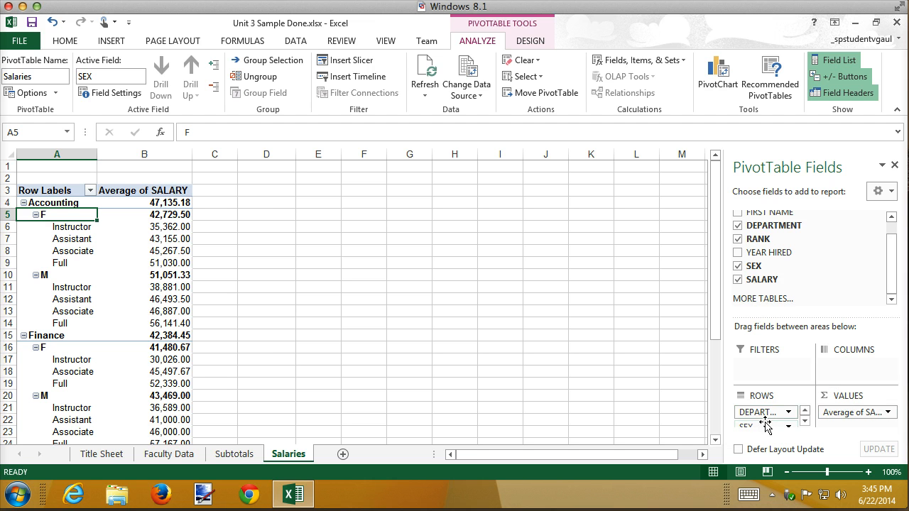
left_click_drag(764, 426, 767, 414)
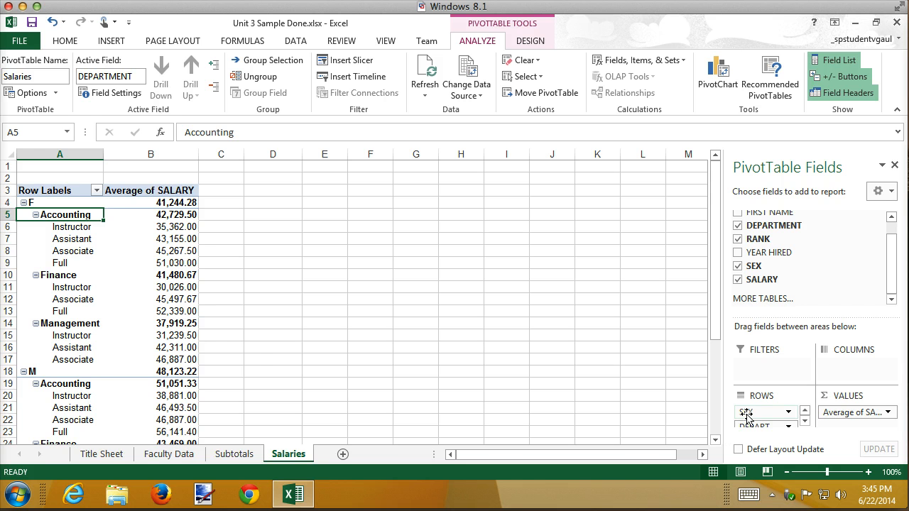
left_click_drag(746, 418, 835, 368)
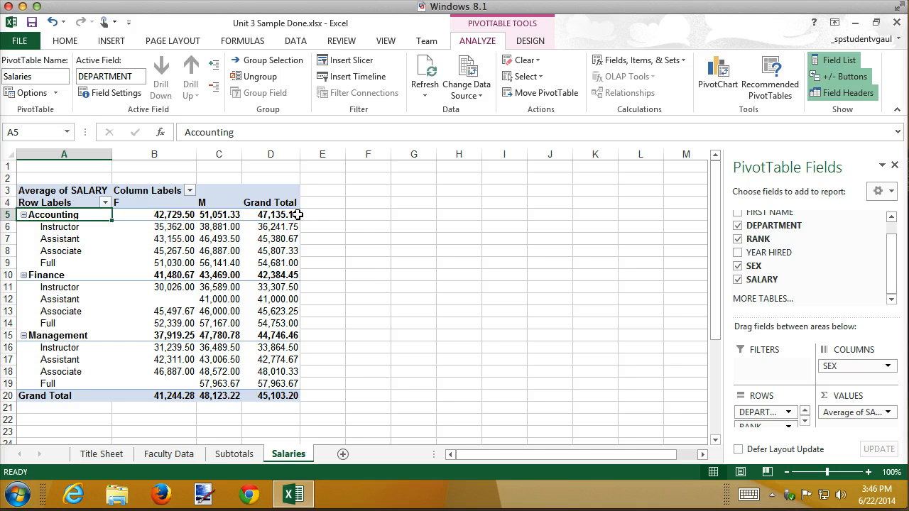
Try the PivotTable with grand totals off and on for rows only, and settle on grand totals for columns only
mouse_move(284, 215)
left_click(522, 45)
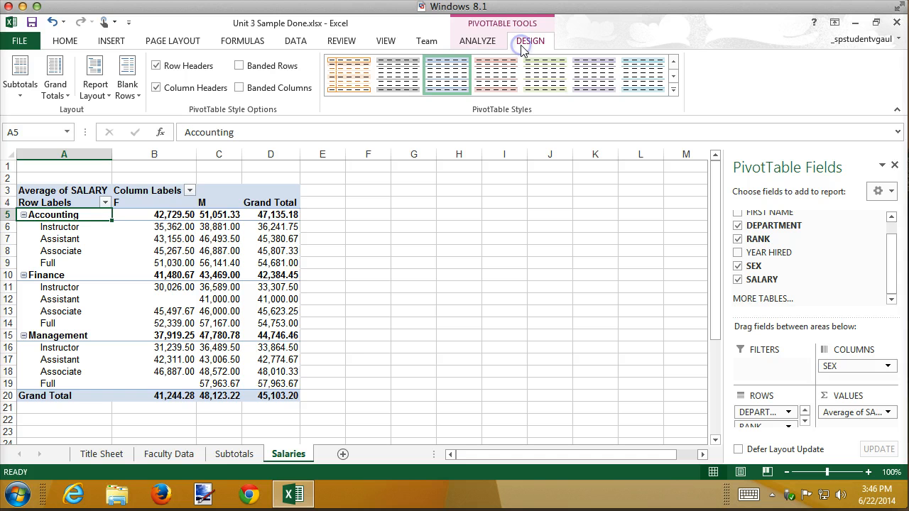
left_click(62, 99)
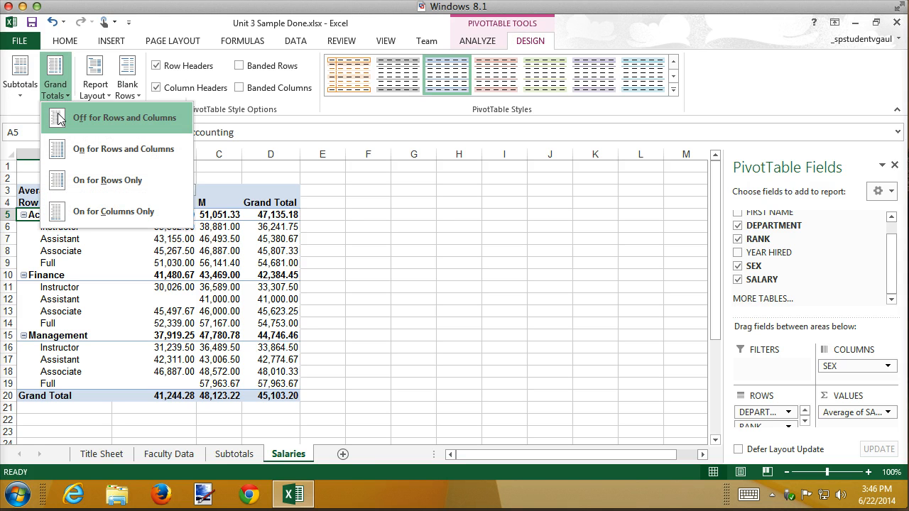
left_click(61, 119)
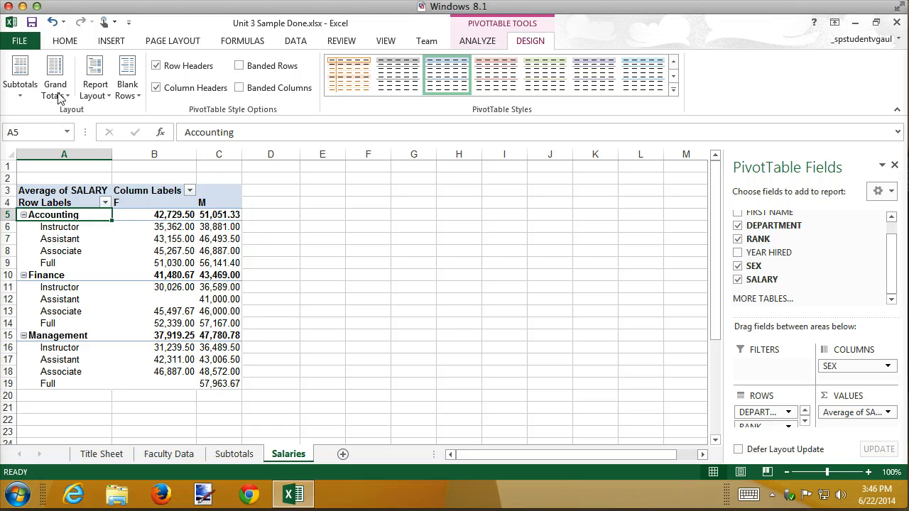
left_click(57, 92)
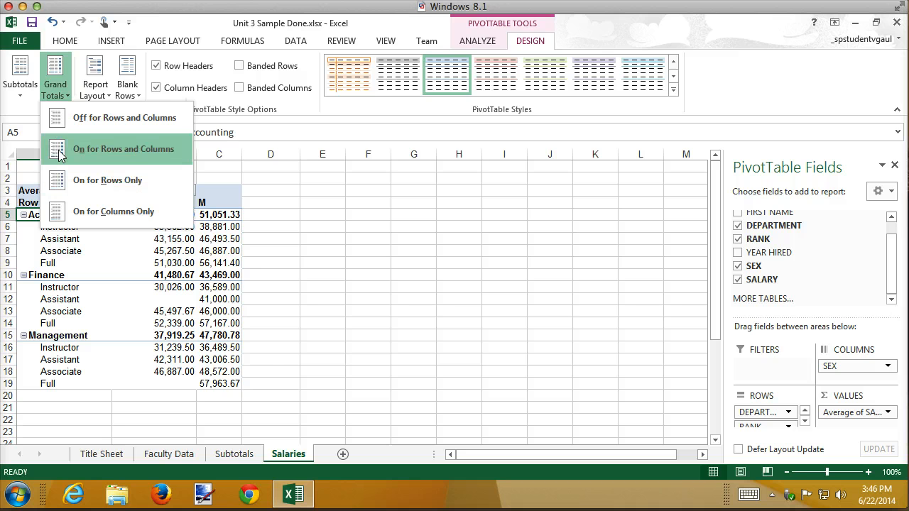
left_click(57, 180)
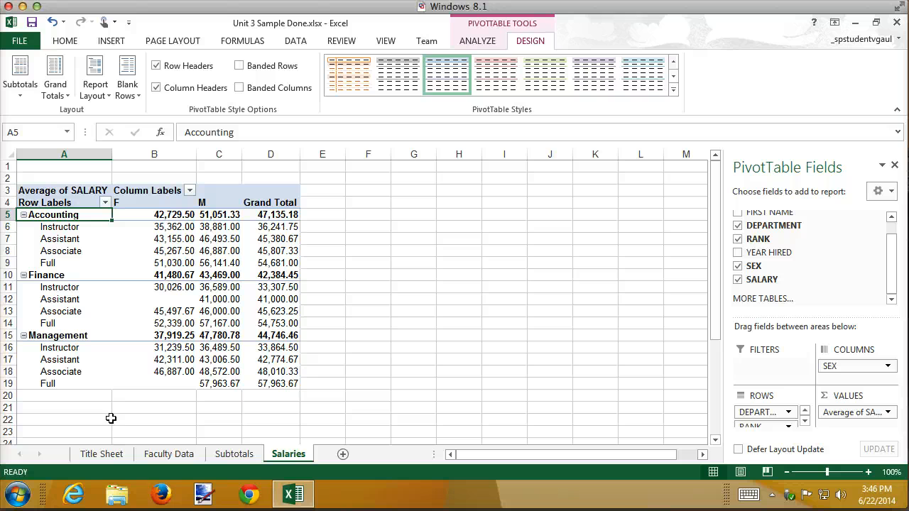
left_click(56, 78)
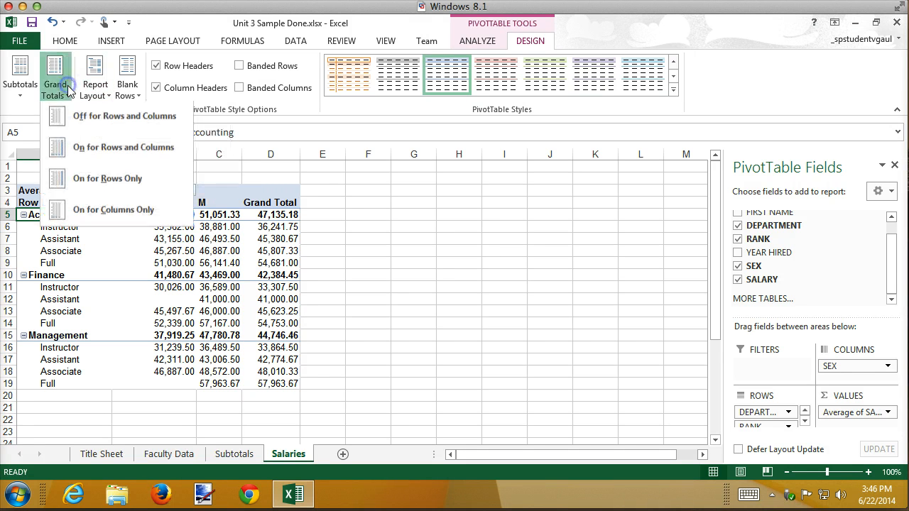
left_click(91, 211)
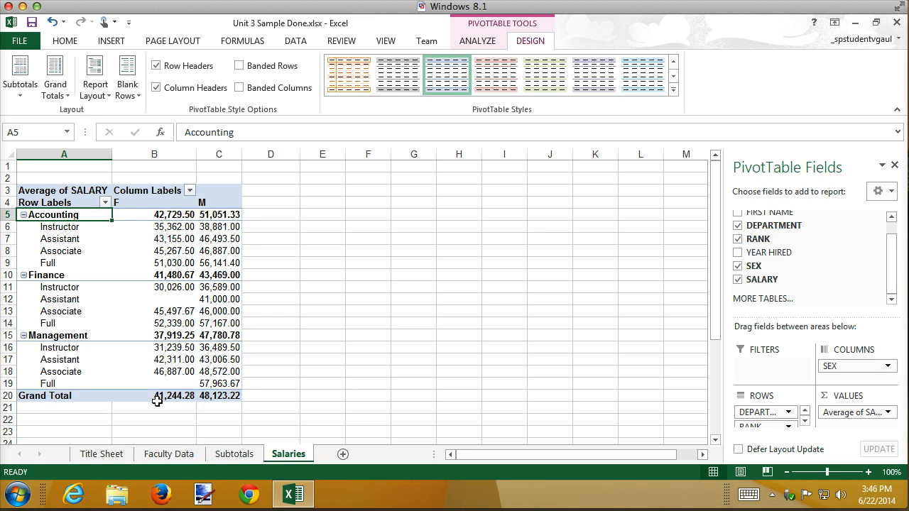
Apply the red Pivot Style Medium 3 to the PivotTable
mouse_move(226, 398)
left_click(674, 90)
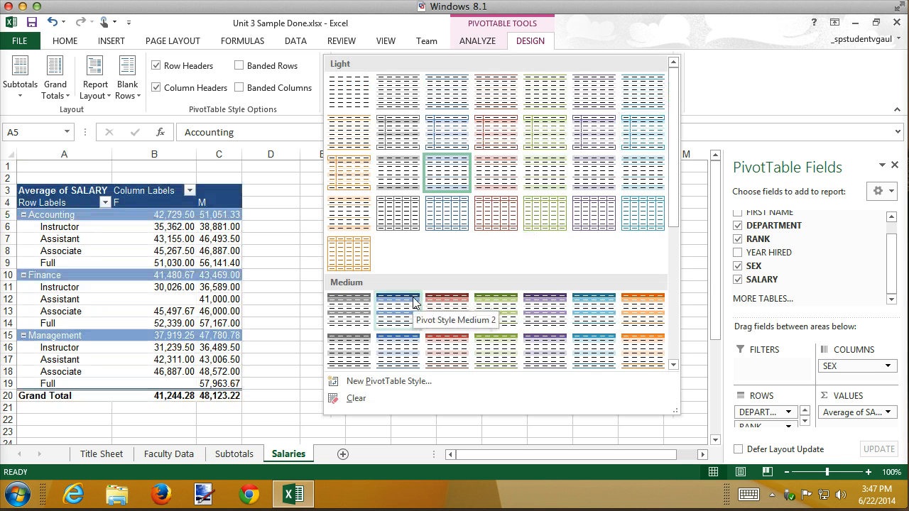
left_click(449, 304)
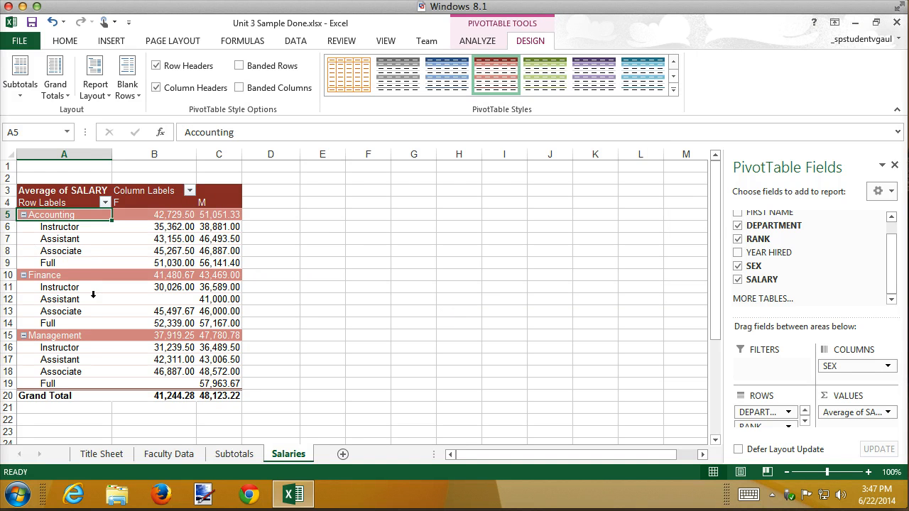
Try the PivotTable's report layout in Outline Form and switch it to Tabular Form
mouse_move(126, 345)
left_click(97, 91)
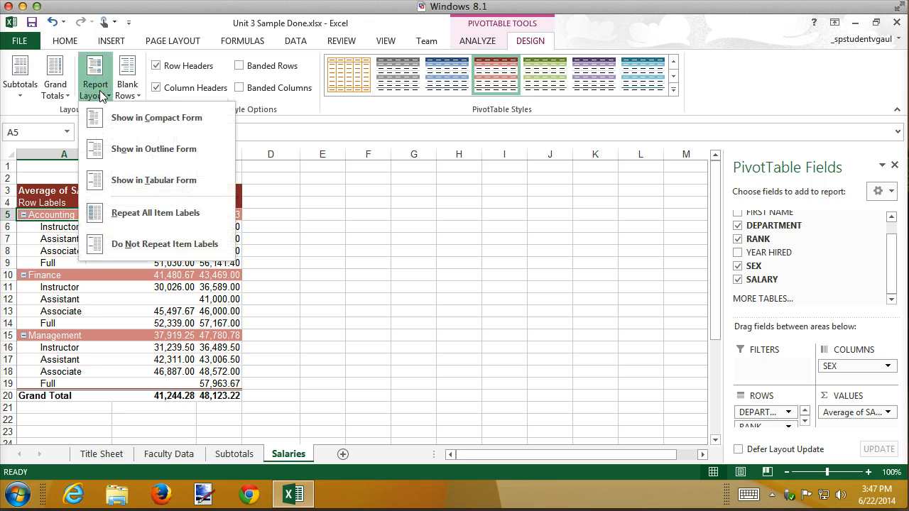
left_click(127, 148)
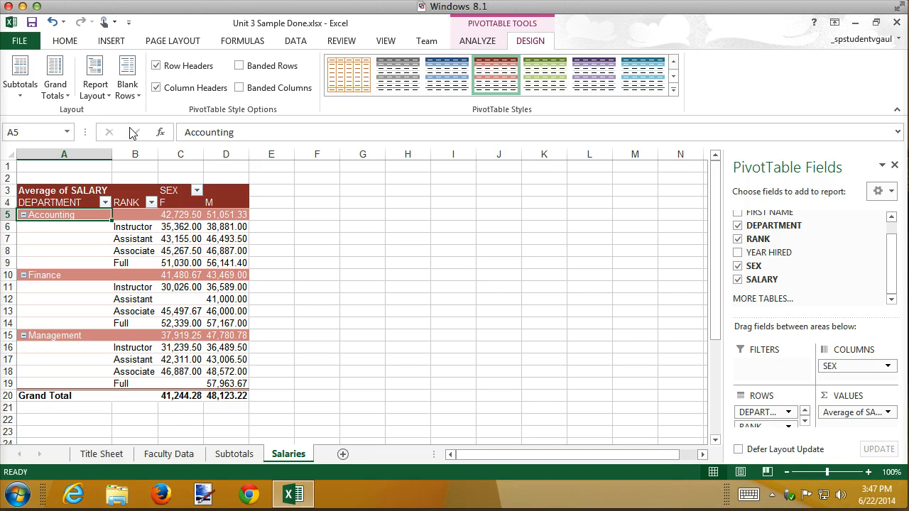
left_click(105, 103)
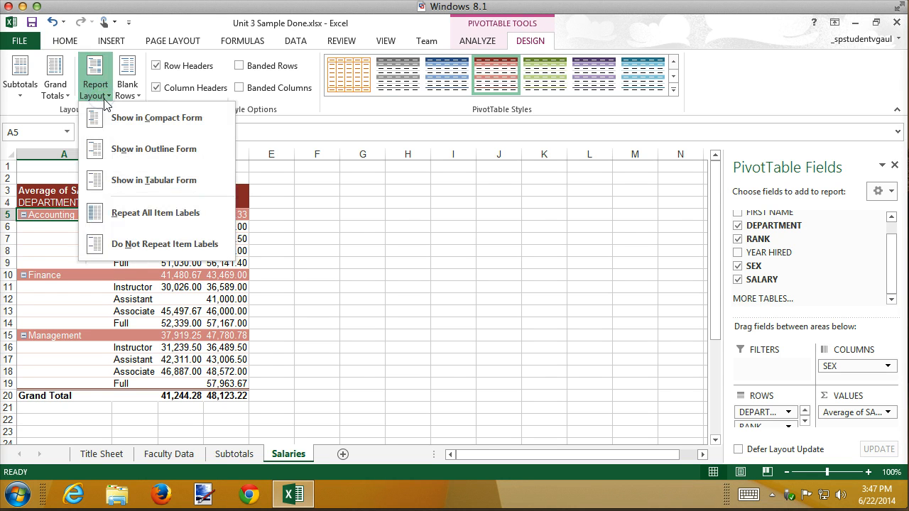
left_click(121, 182)
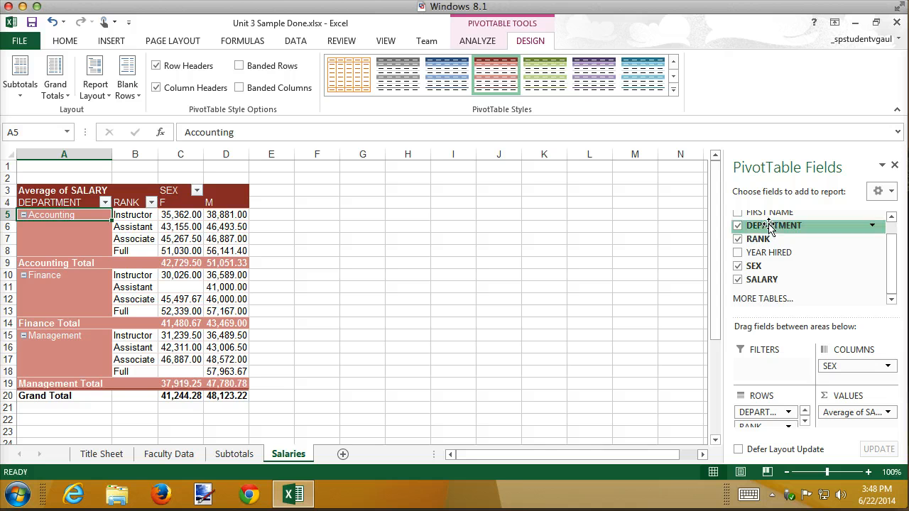
Try DEPARTMENT as a report filter set to Management, and return the field to the rows above RANK
left_click_drag(772, 226, 773, 360)
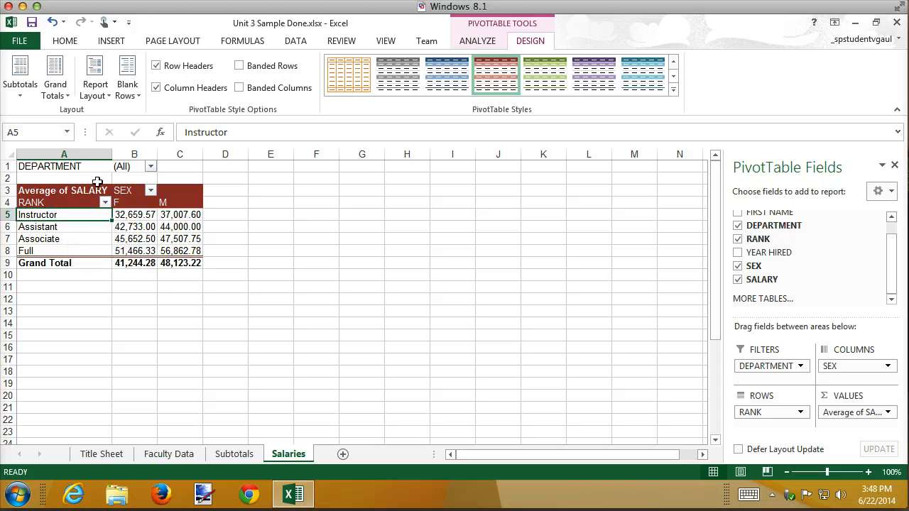
left_click(151, 167)
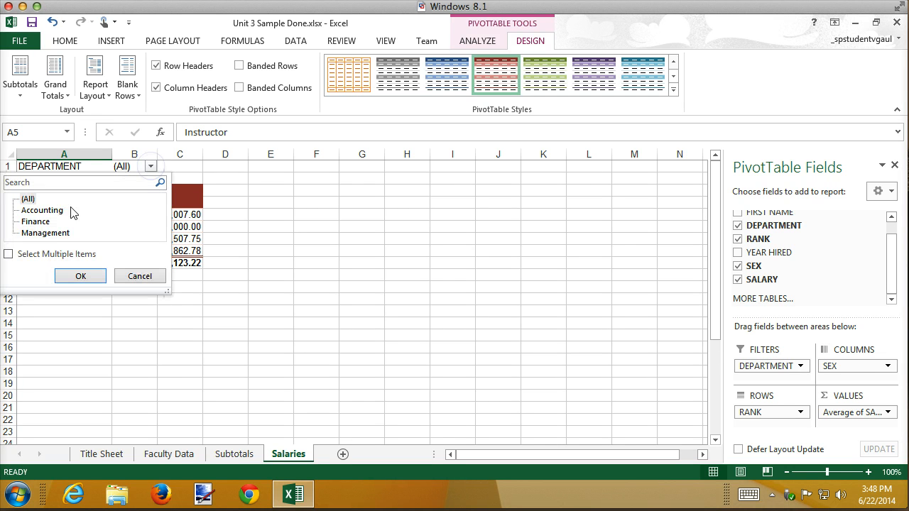
left_click(52, 233)
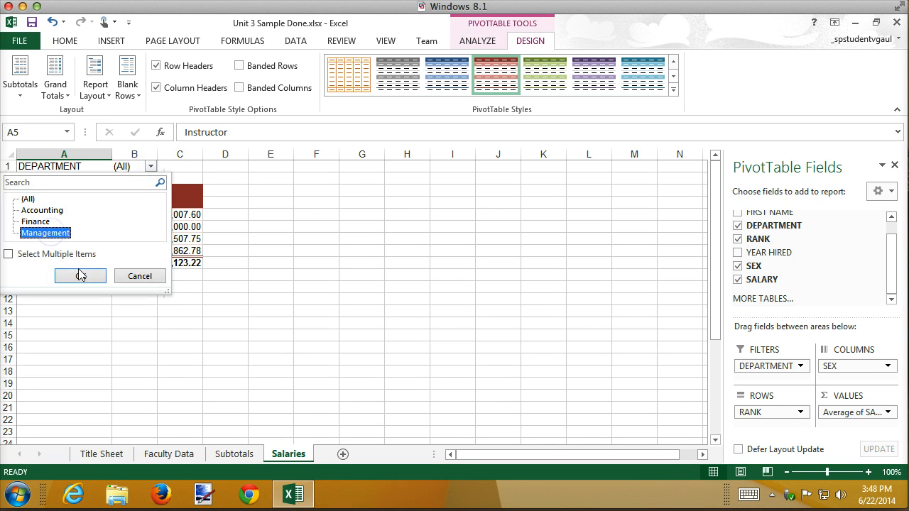
left_click(82, 277)
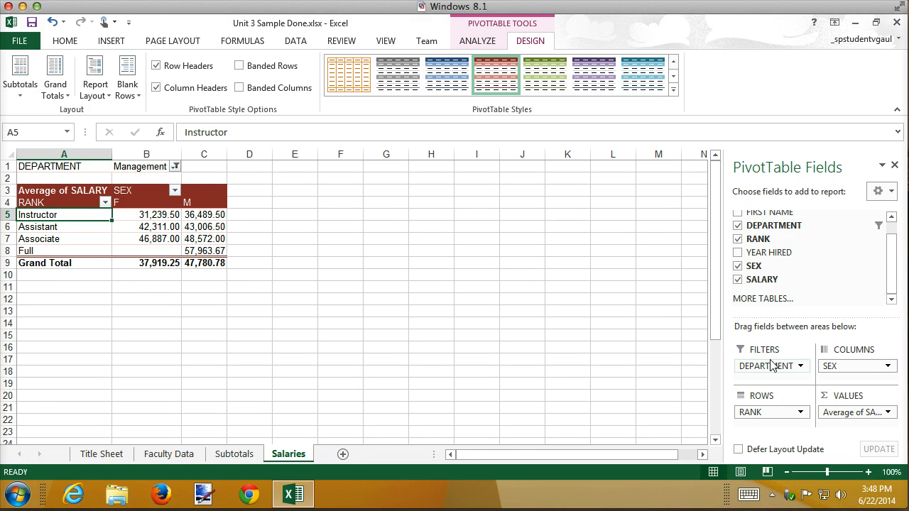
left_click_drag(772, 365, 771, 412)
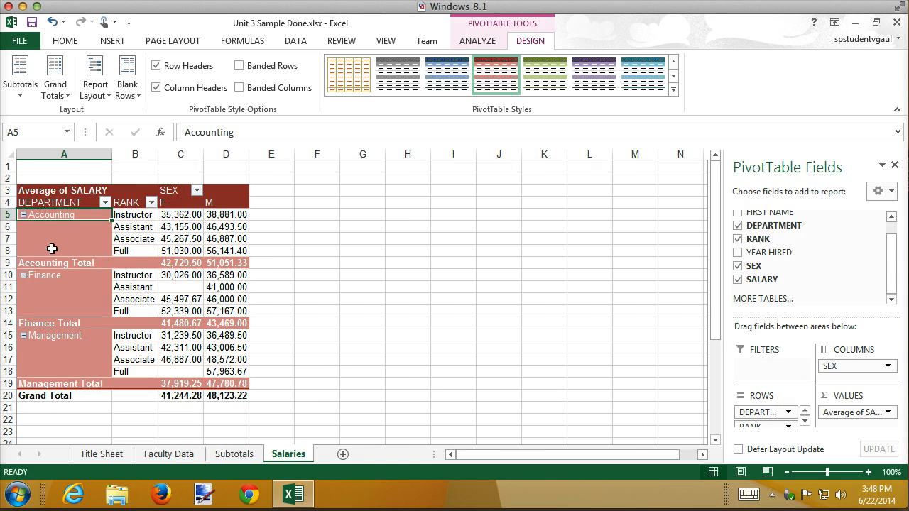
Try filtering the DEPARTMENT row labels to Management only, and show all departments again
left_click(105, 203)
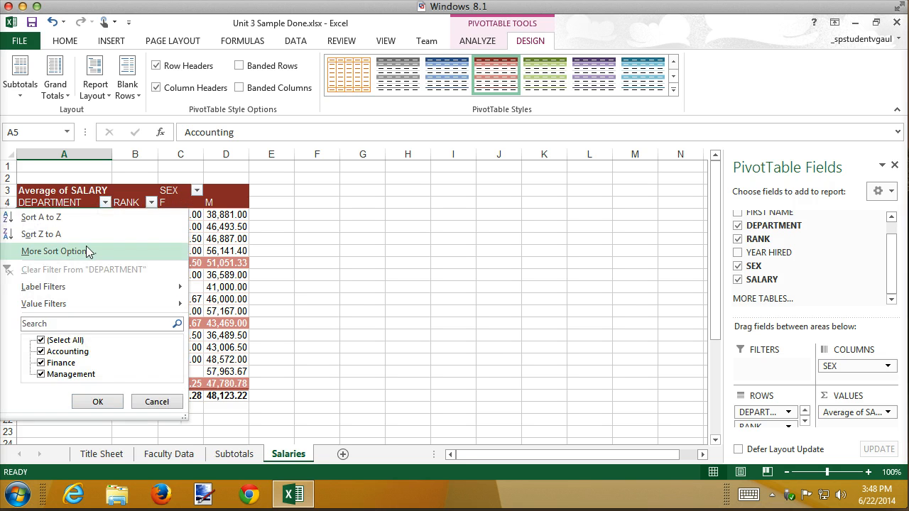
left_click(40, 341)
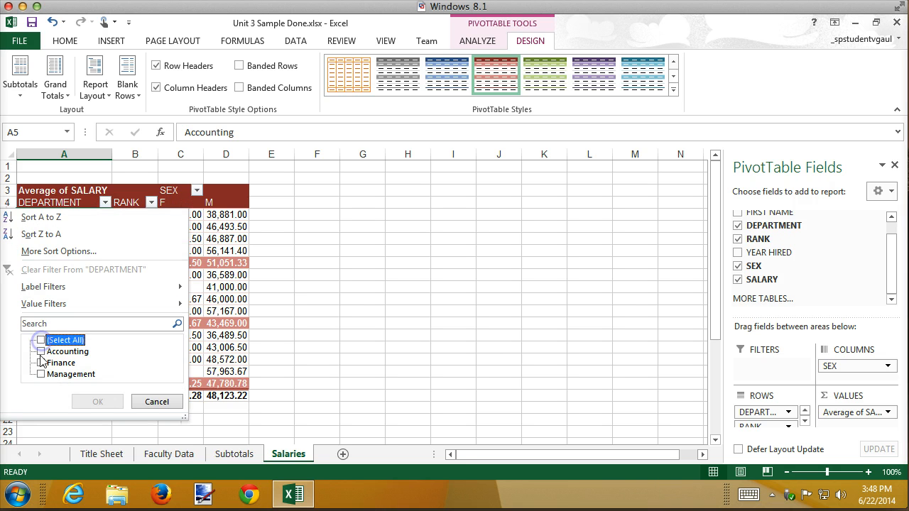
left_click(41, 374)
left_click(98, 401)
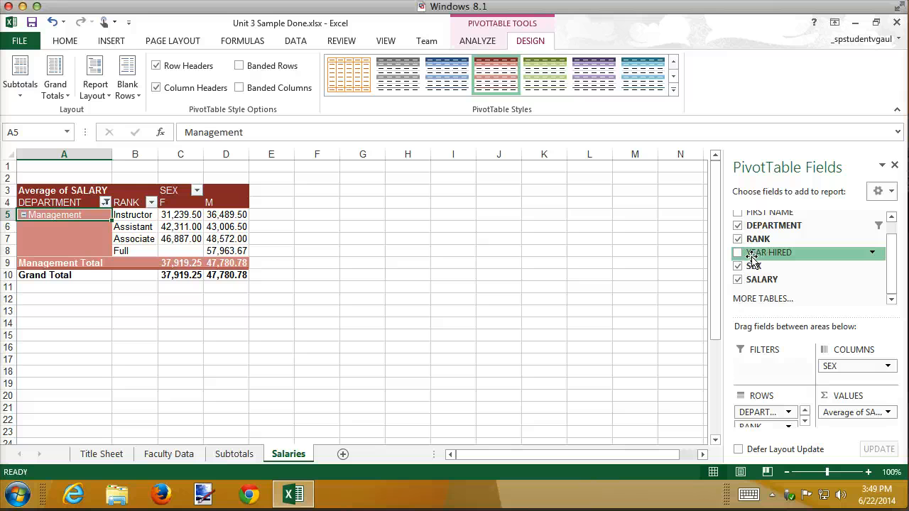
left_click(105, 202)
left_click(41, 340)
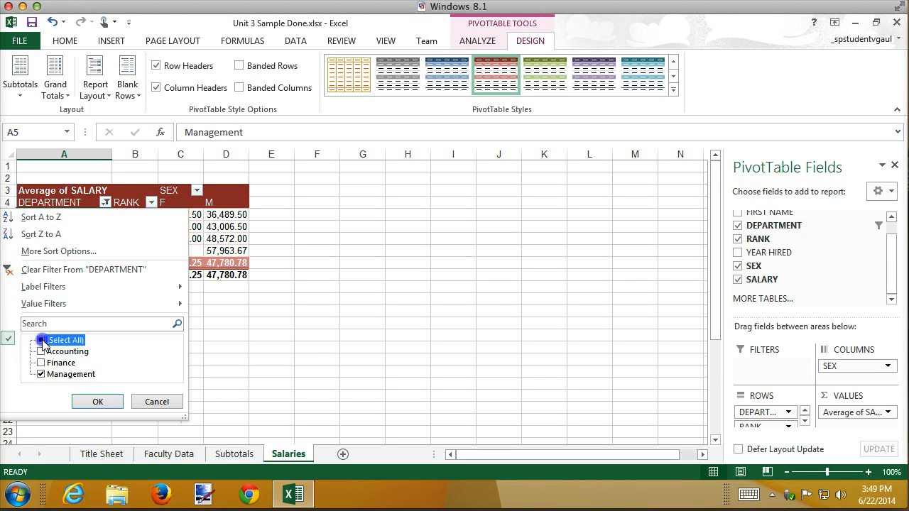
left_click(101, 402)
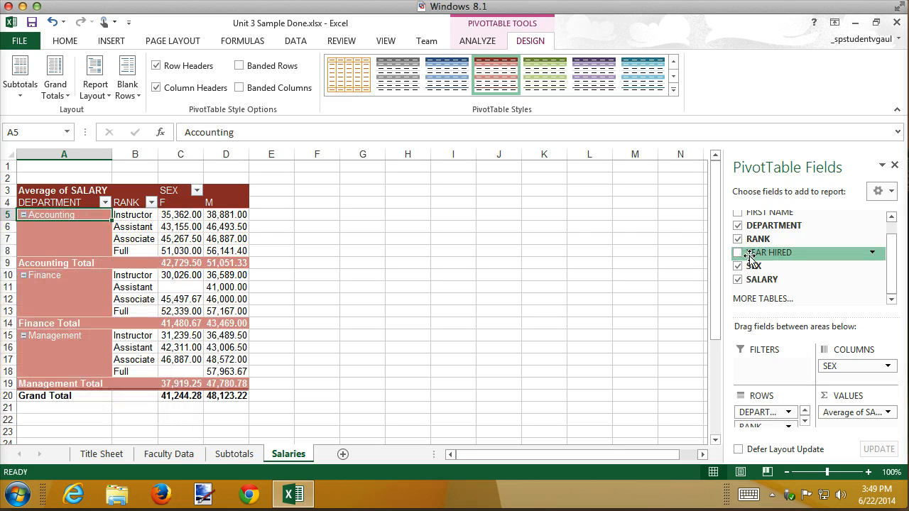
Try YEAR HIRED as a report filter limited to 1988 and 1989, and remove the field from the PivotTable
left_click_drag(678, 232, 753, 366)
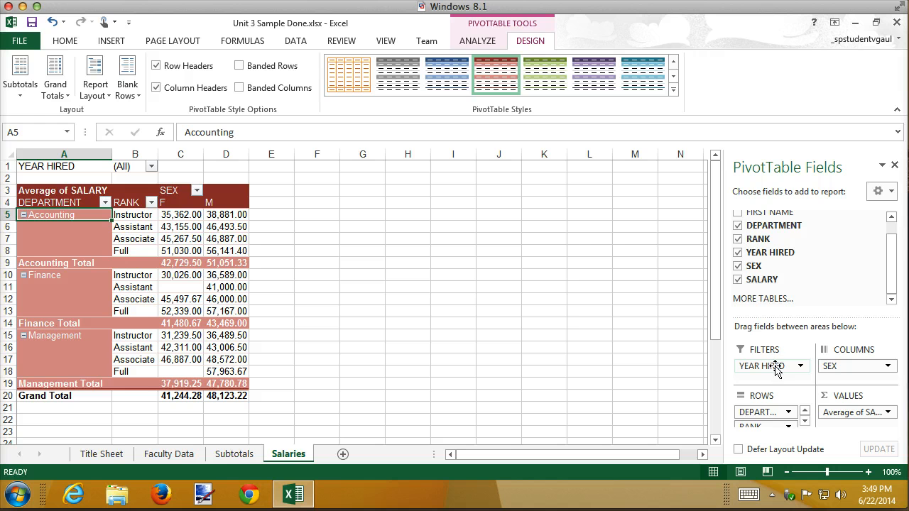
left_click(151, 167)
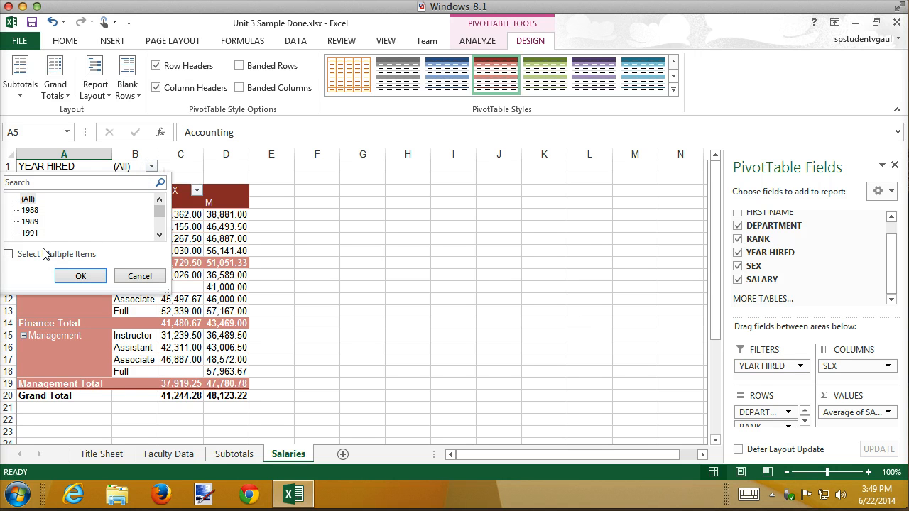
left_click(8, 254)
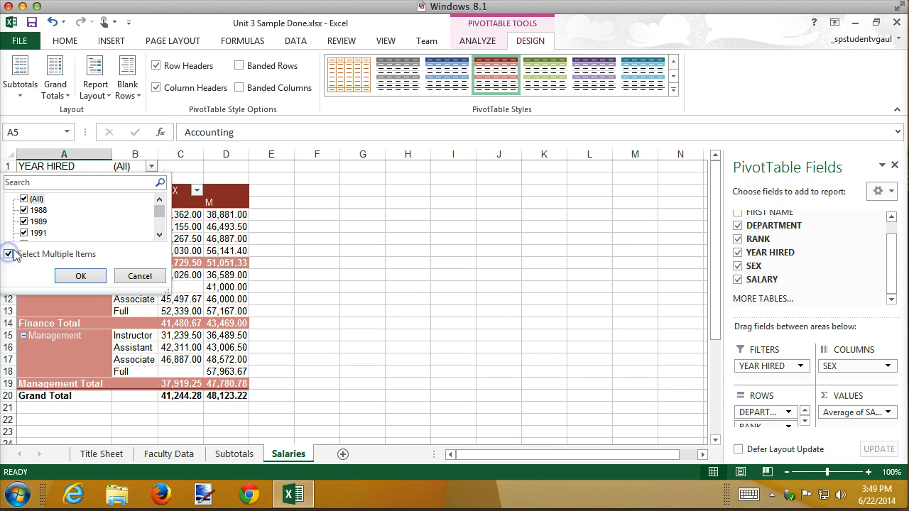
left_click(23, 200)
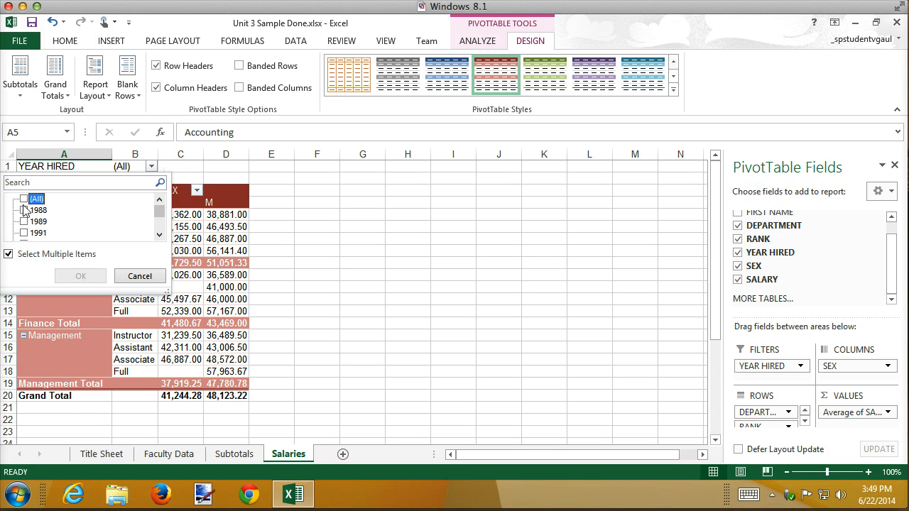
left_click(23, 210)
left_click(23, 222)
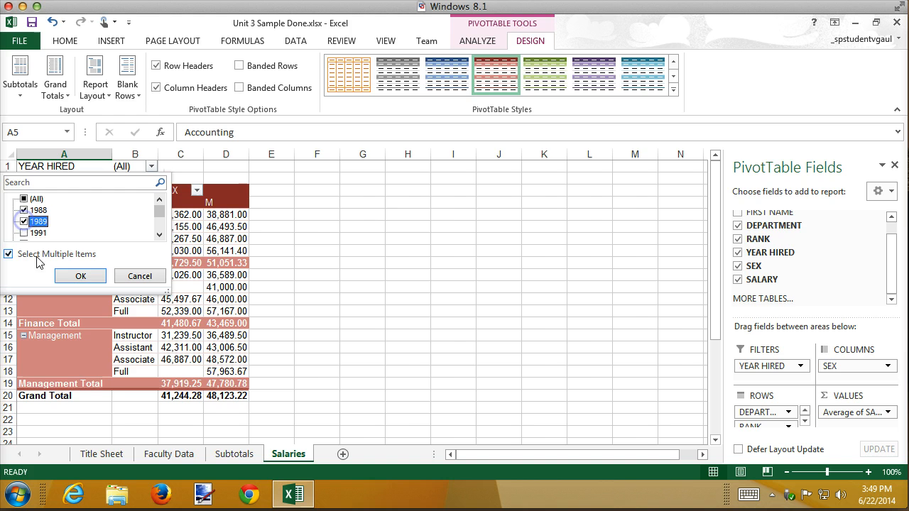
left_click(80, 277)
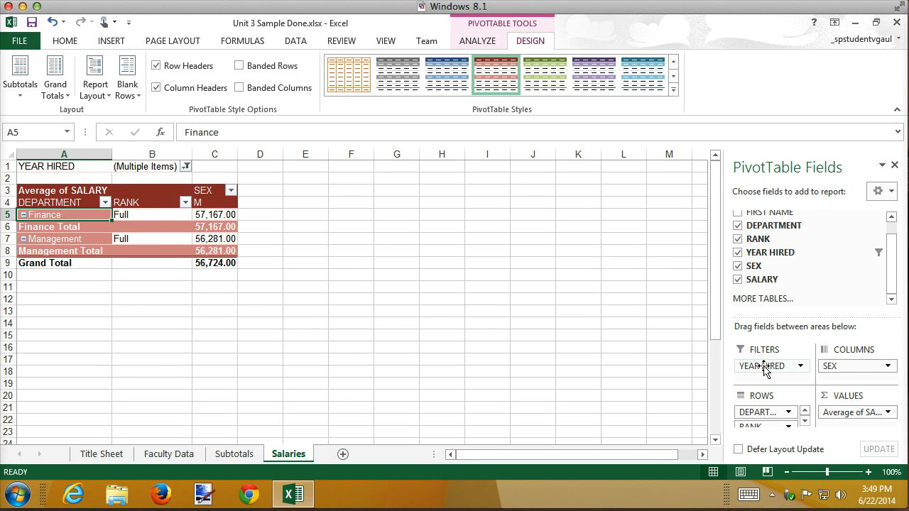
left_click_drag(764, 367, 592, 353)
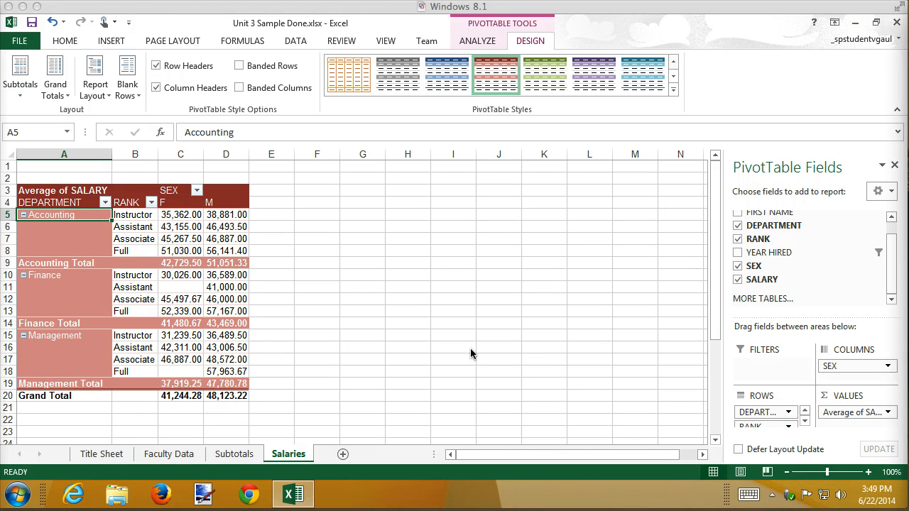
left_click(122, 236)
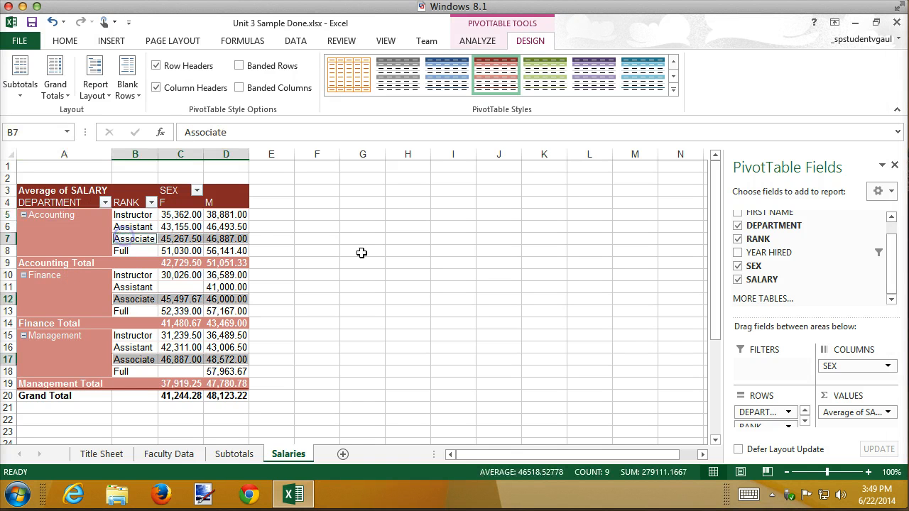
left_click(887, 412)
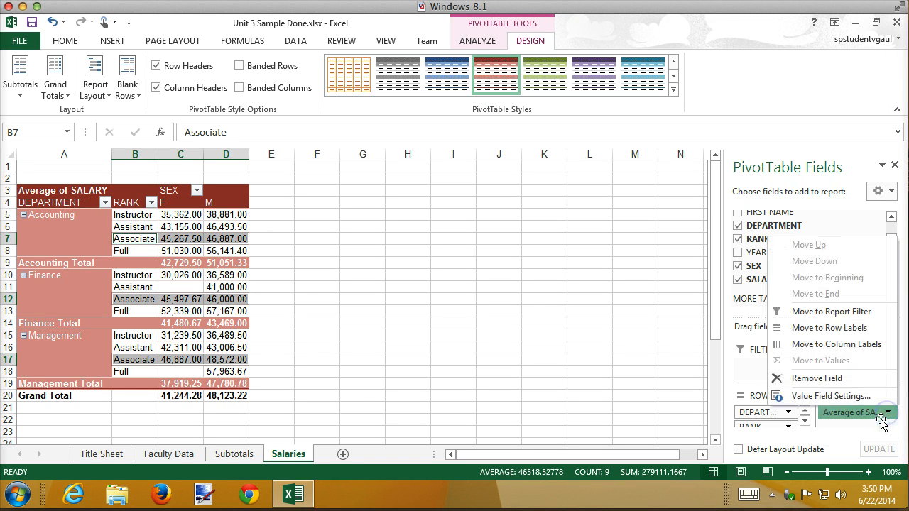
left_click(838, 397)
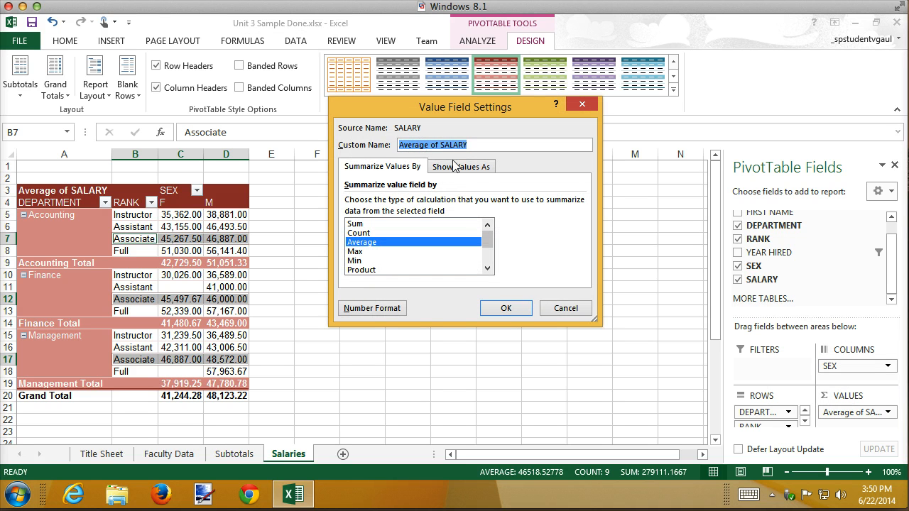
left_click(578, 310)
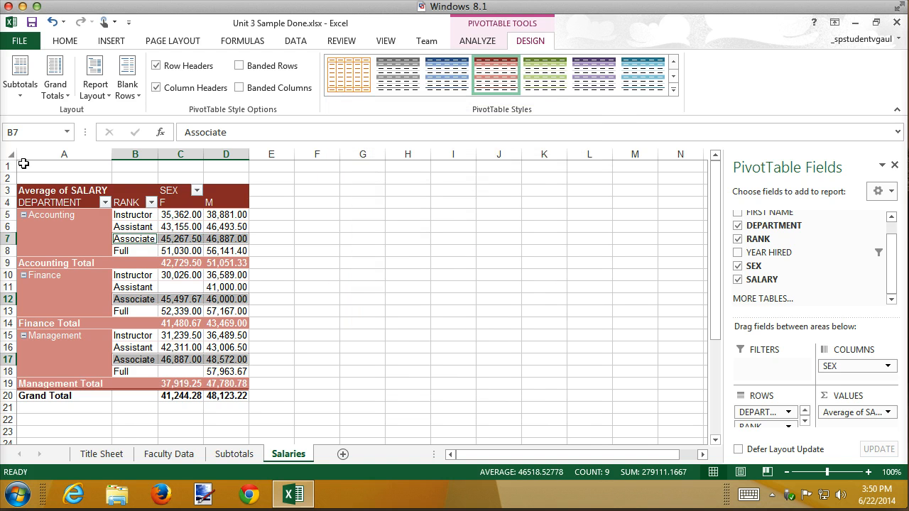
Rename the PivotTable's value field heading in cell A3 to "Average Salary"
left_click(54, 193)
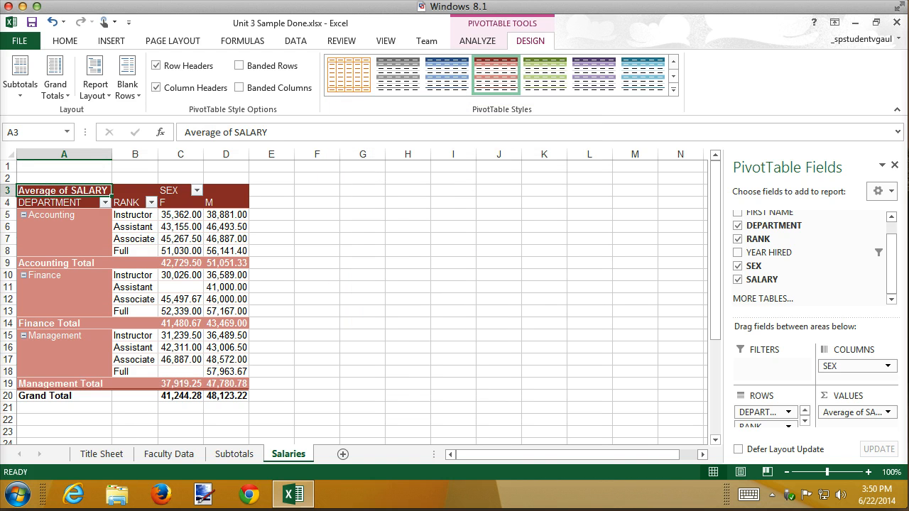
left_click_drag(223, 132, 272, 132)
type("Salary")
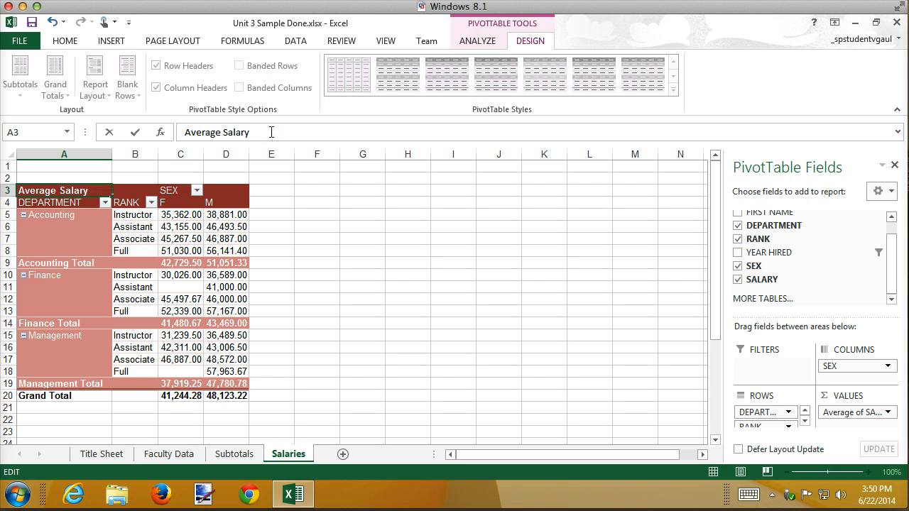
key("Return")
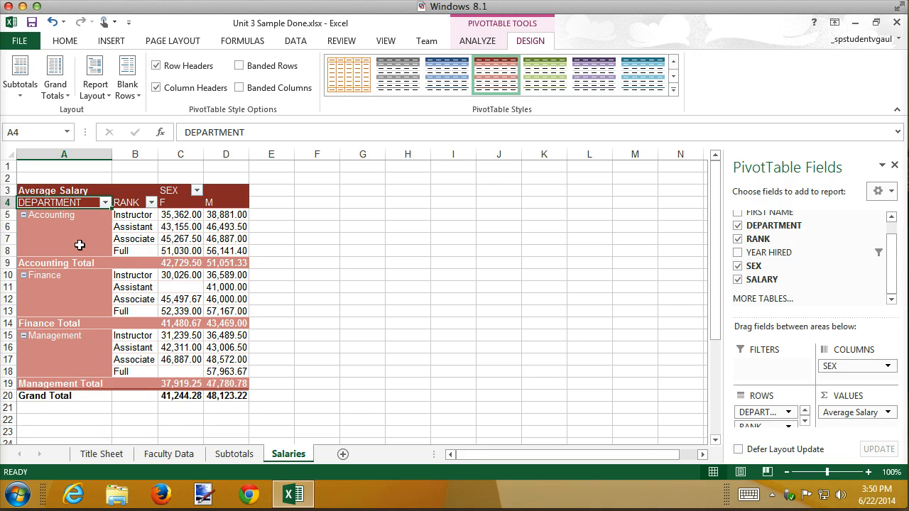
Sort the table on the Faculty Data sheet by LAST NAME from A to Z
left_click(173, 460)
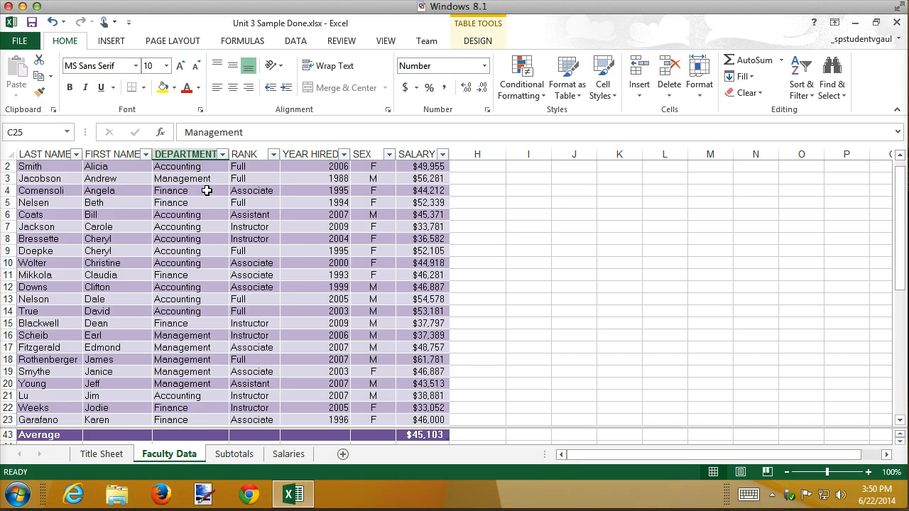
scroll(210, 235, "up", 1)
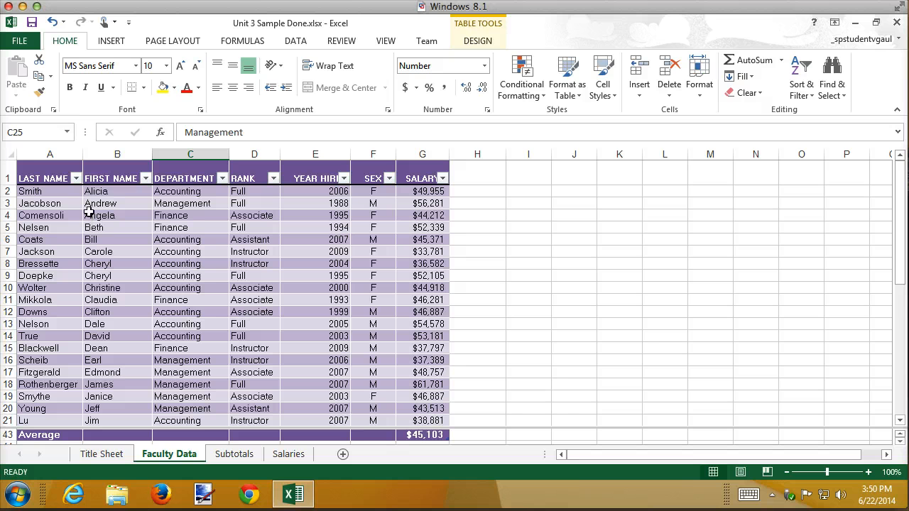
left_click(76, 179)
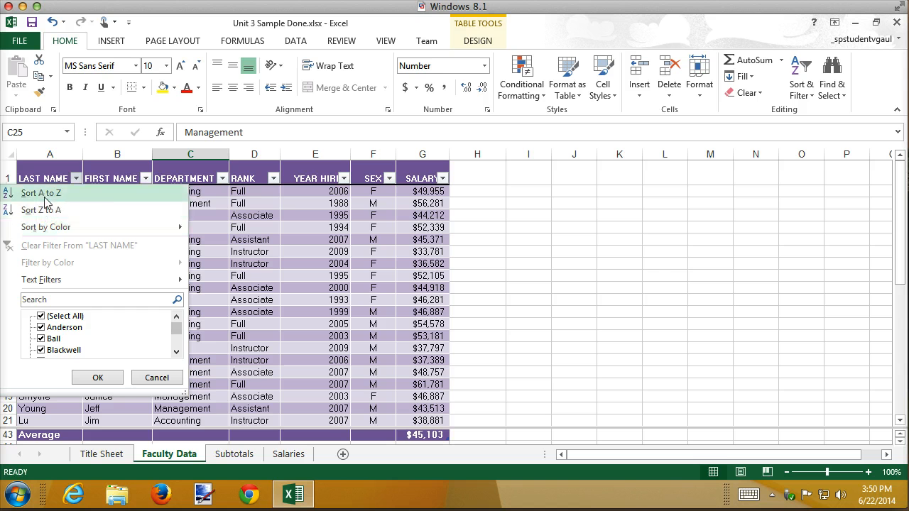
left_click(42, 192)
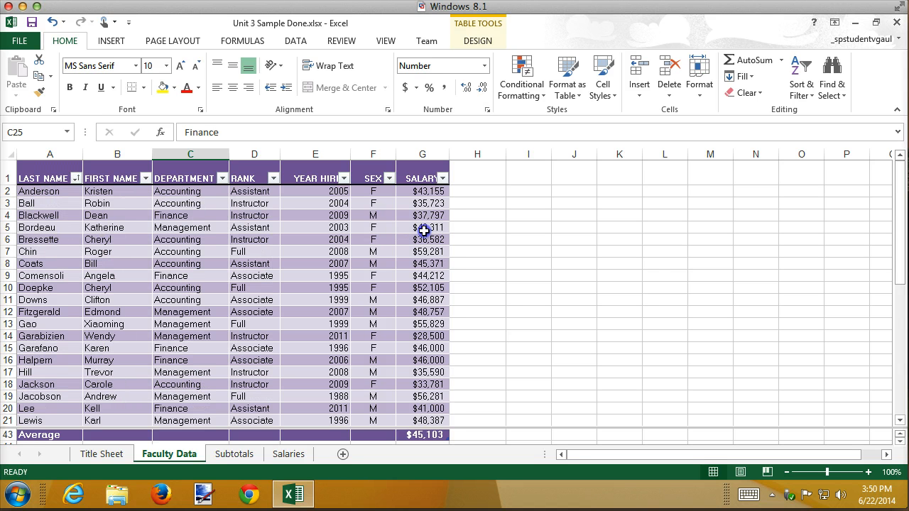
Set the salary of the female Management Assistant in cell G5 to 44000
left_click(419, 228)
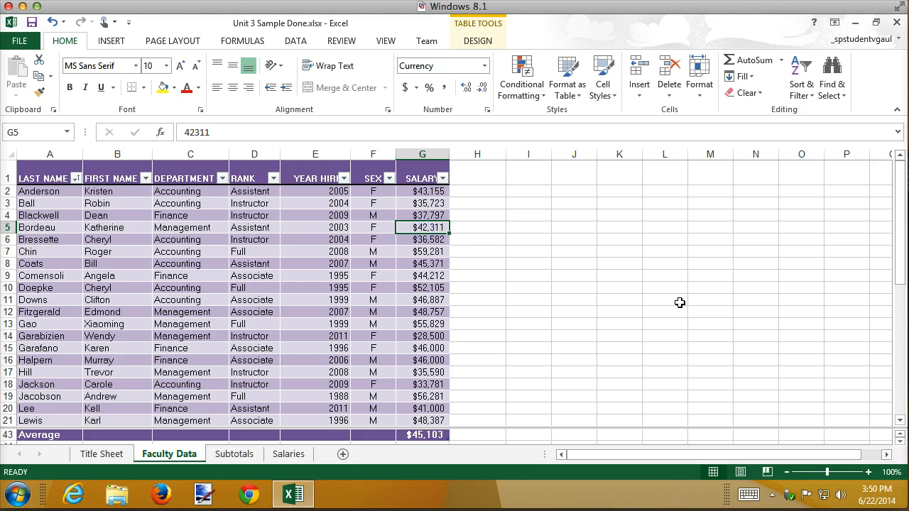
type("44000")
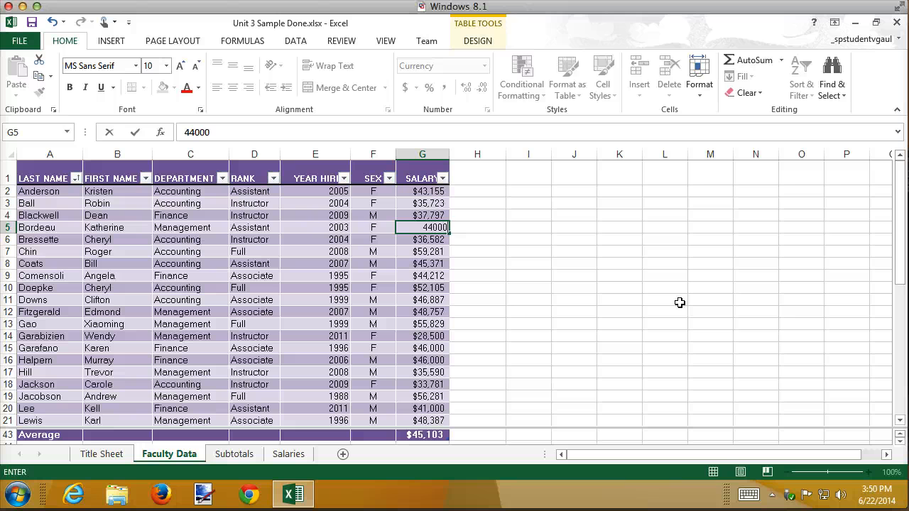
key("Return")
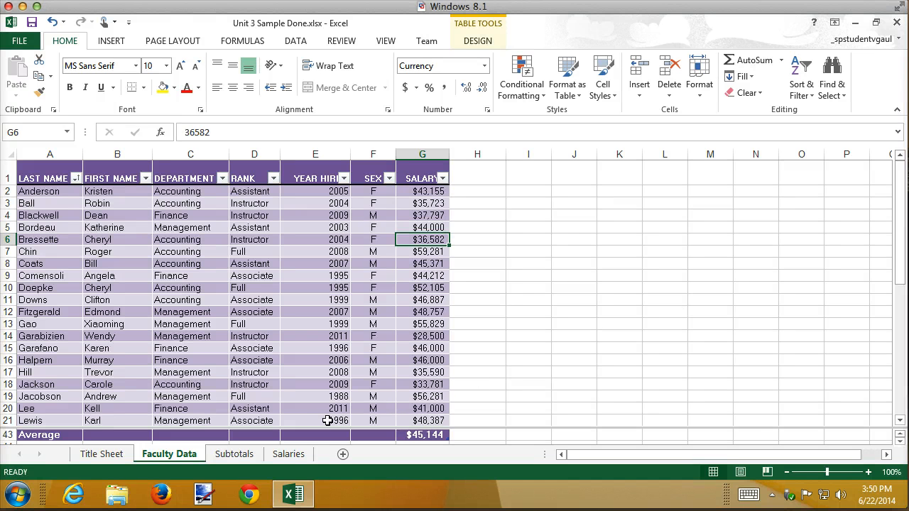
Refresh the PivotTable on the Salaries sheet so it uses the latest faculty data
left_click(296, 454)
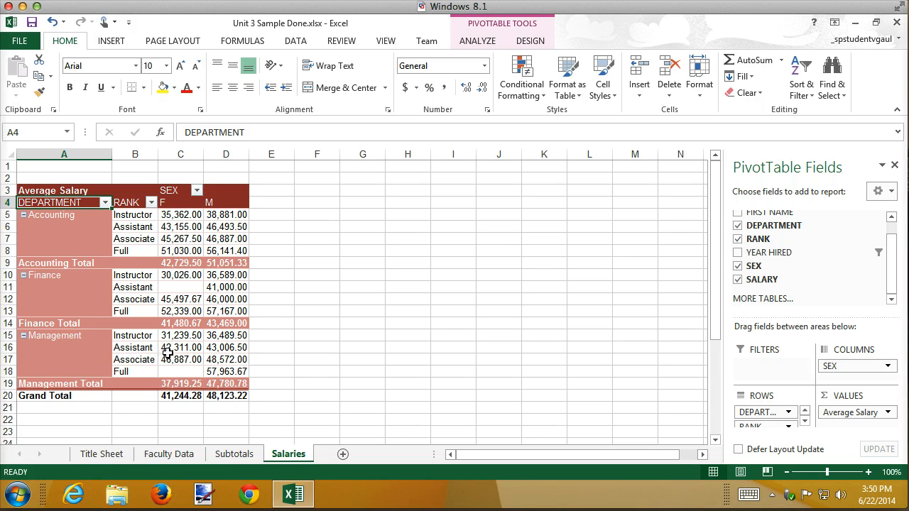
mouse_move(182, 350)
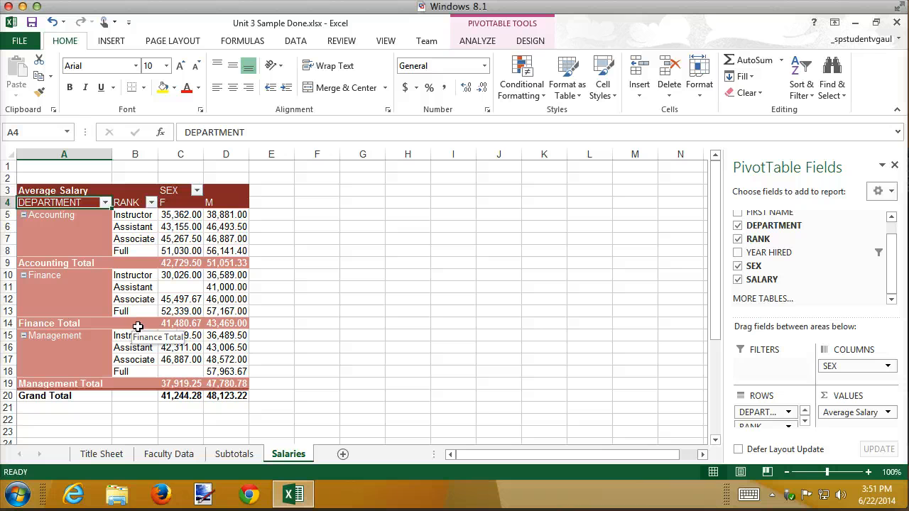
left_click(174, 311)
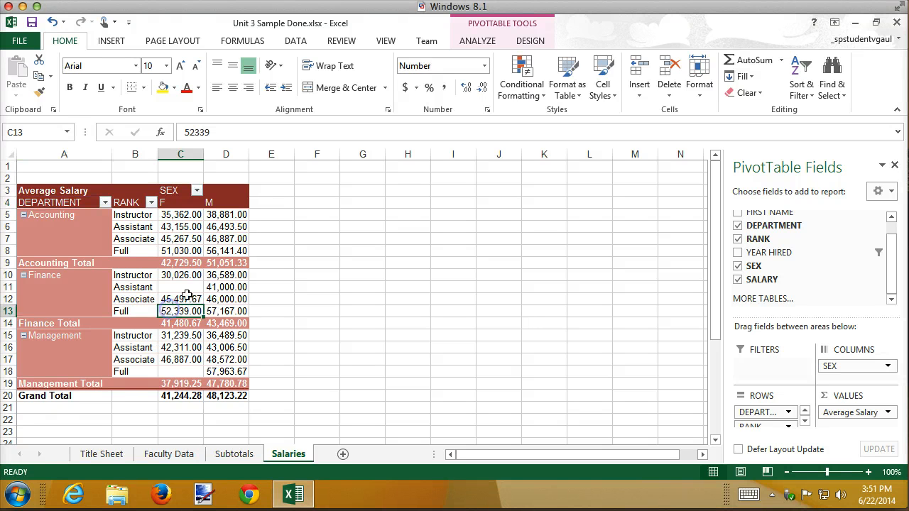
left_click(490, 42)
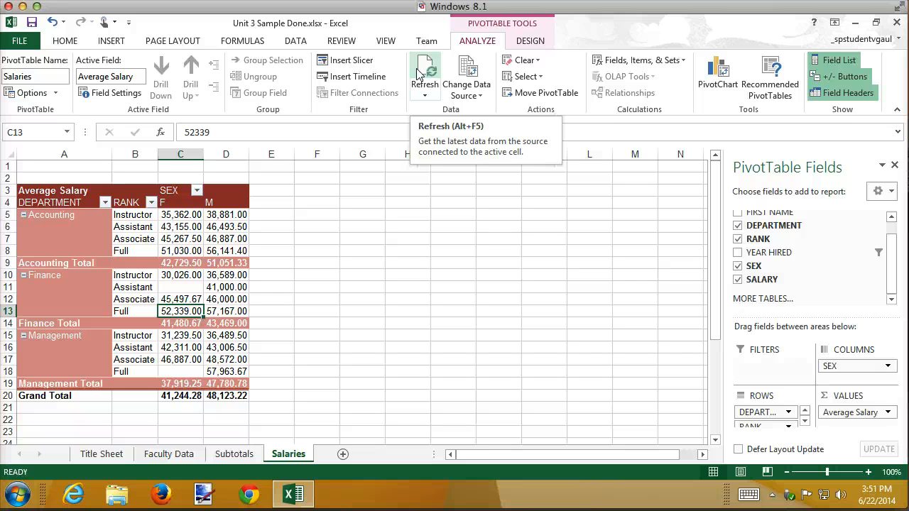
left_click(419, 71)
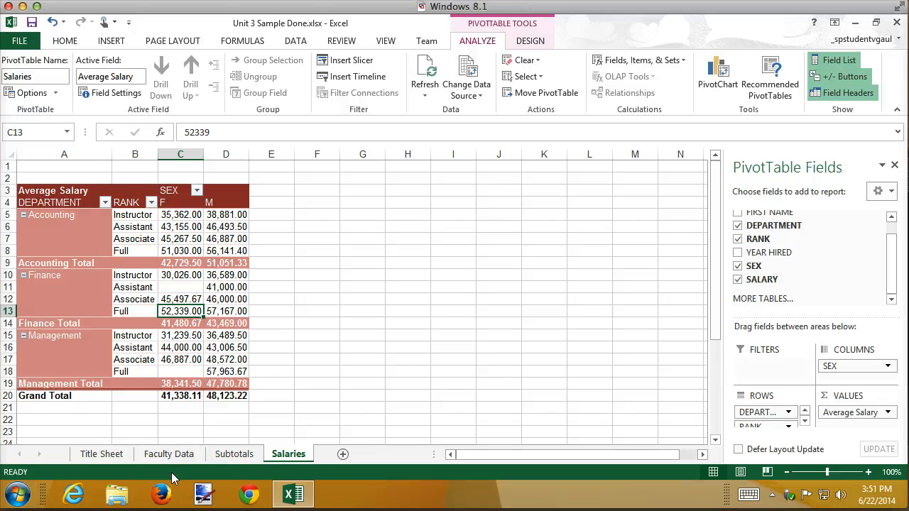
left_click(112, 40)
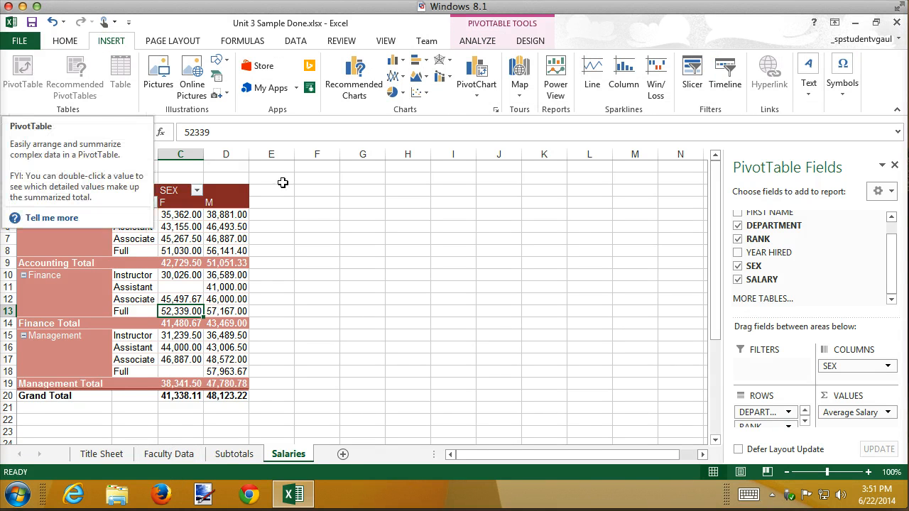
left_click(218, 227)
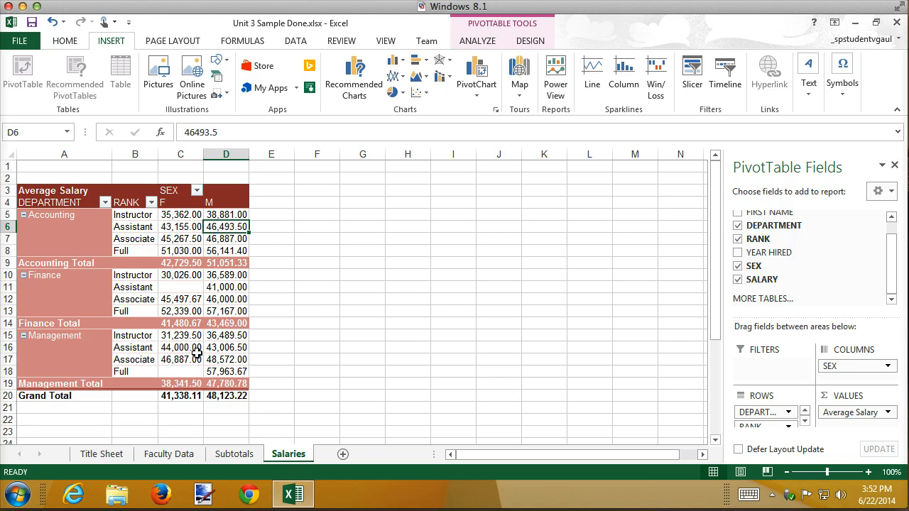
mouse_move(197, 353)
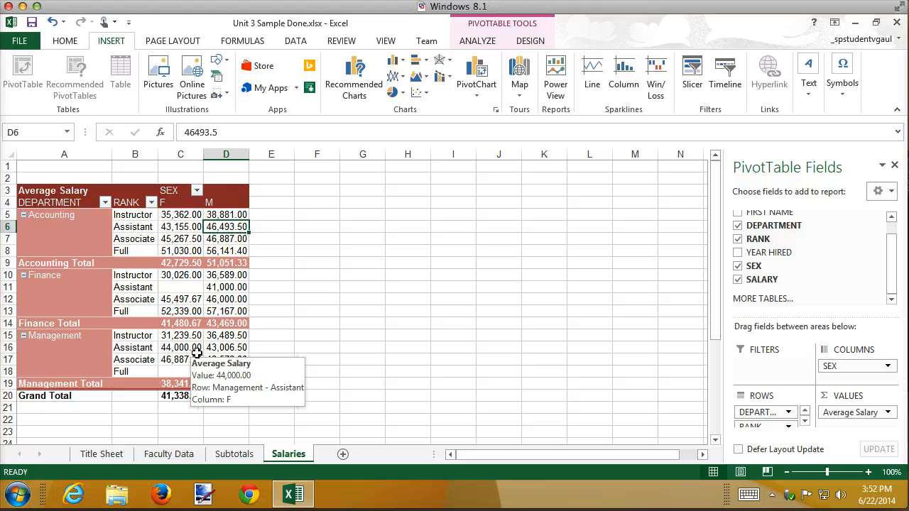